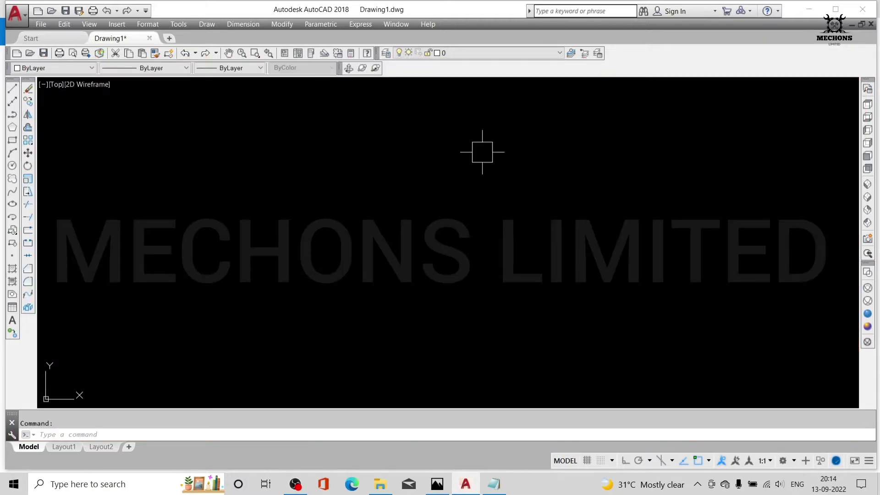
Step: View the plate reference drawing and the Notepad command list (CIRCLE, FILLET, LINE, TRIM, OFFSET)
{"action": "left_click", "coordinate": [437, 484]}
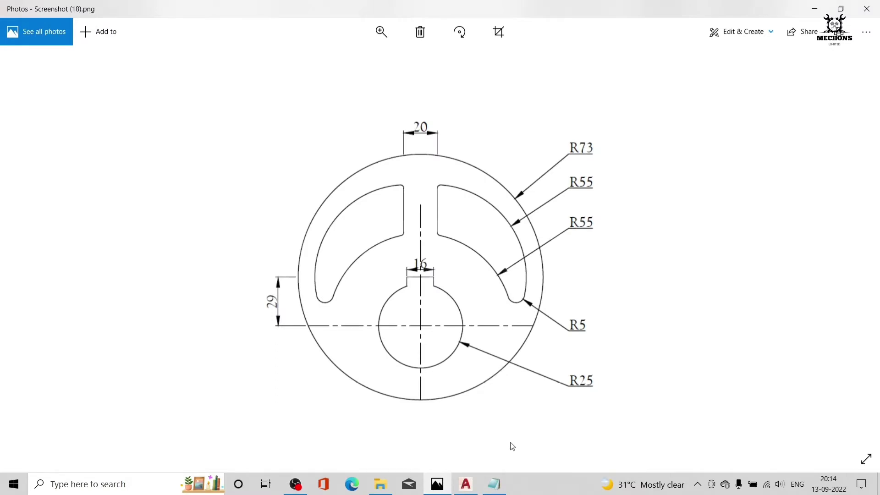
{"action": "left_click", "coordinate": [499, 484]}
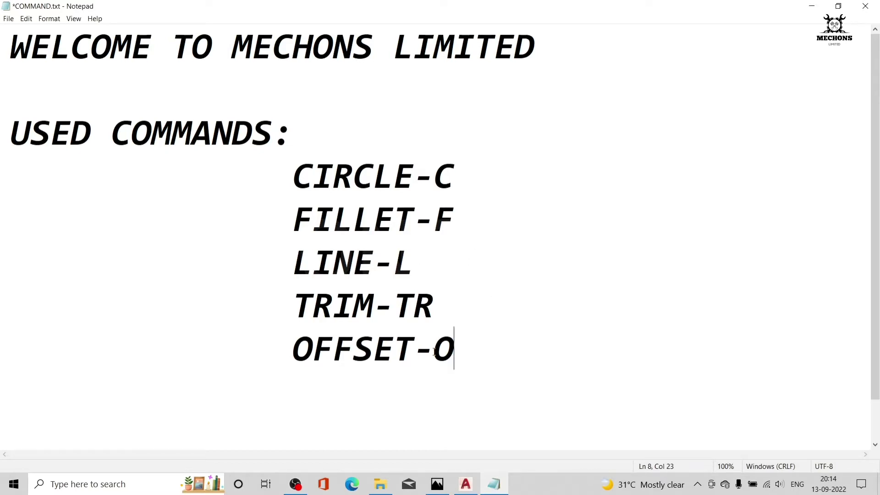
Step: Draw a radius-25 circle in the middle of the drawing
{"action": "left_click", "coordinate": [439, 486]}
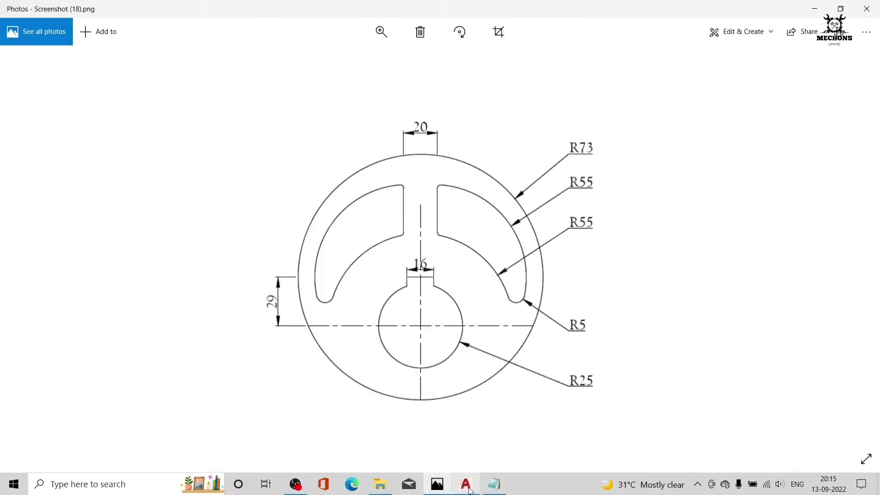
{"action": "left_click", "coordinate": [471, 491]}
{"action": "type", "text": "c"}
{"action": "key", "text": "Return"}
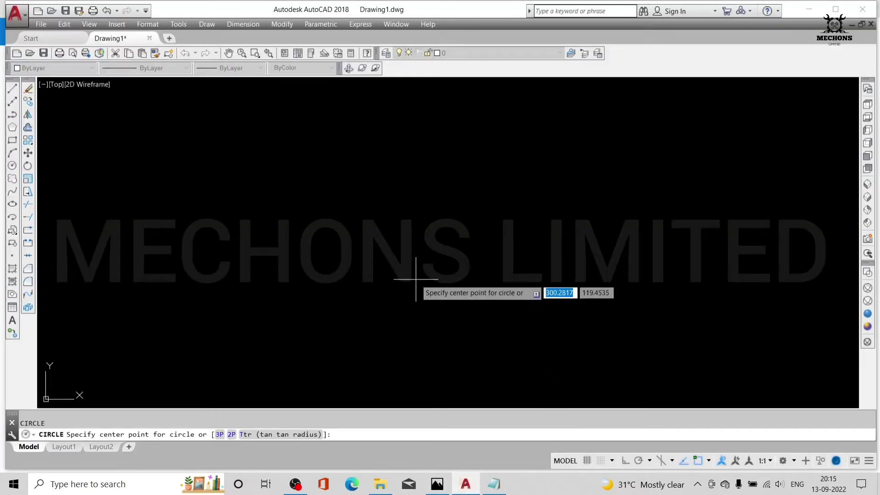
{"action": "left_click", "coordinate": [450, 275]}
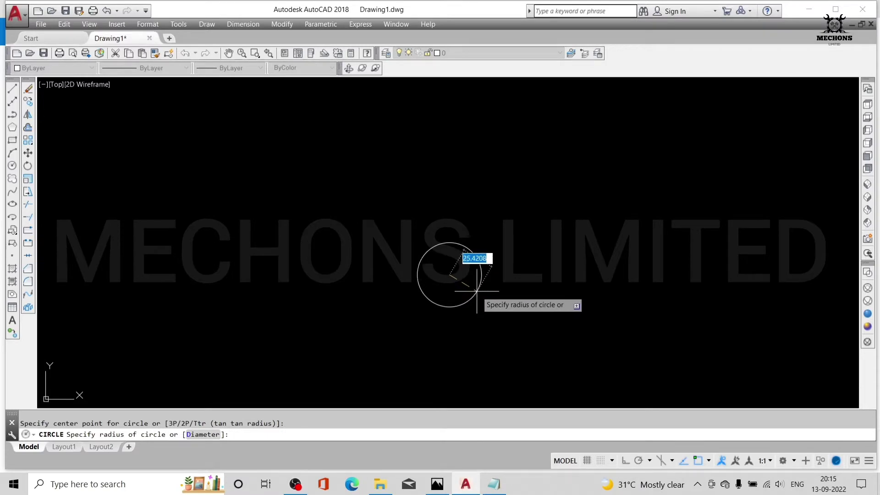
{"action": "type", "text": "2"}
{"action": "left_click", "coordinate": [477, 291]}
Step: Draw a concentric radius-55 circle on the same centre
{"action": "key", "text": "Return"}
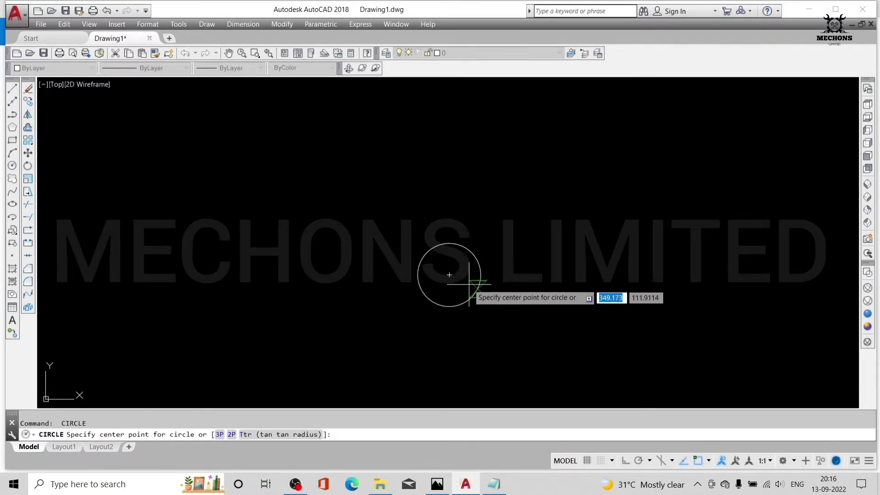
{"action": "left_click", "coordinate": [450, 274]}
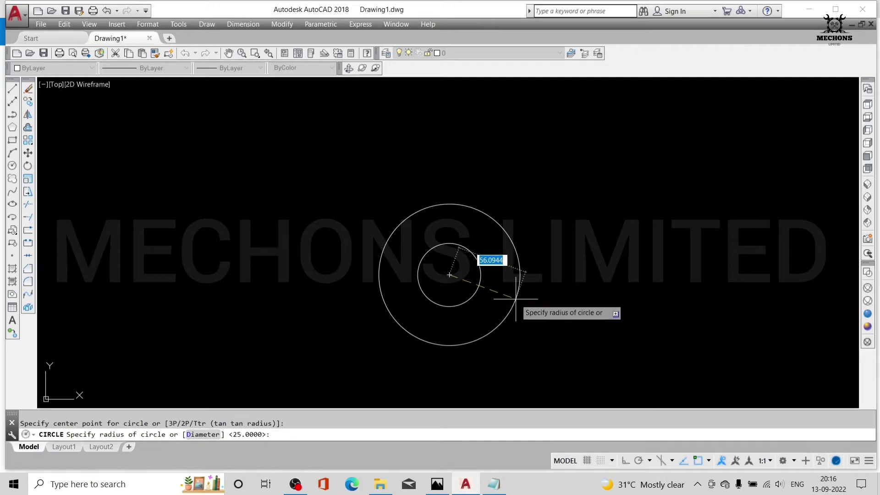
{"action": "type", "text": "55"}
{"action": "key", "text": "Return"}
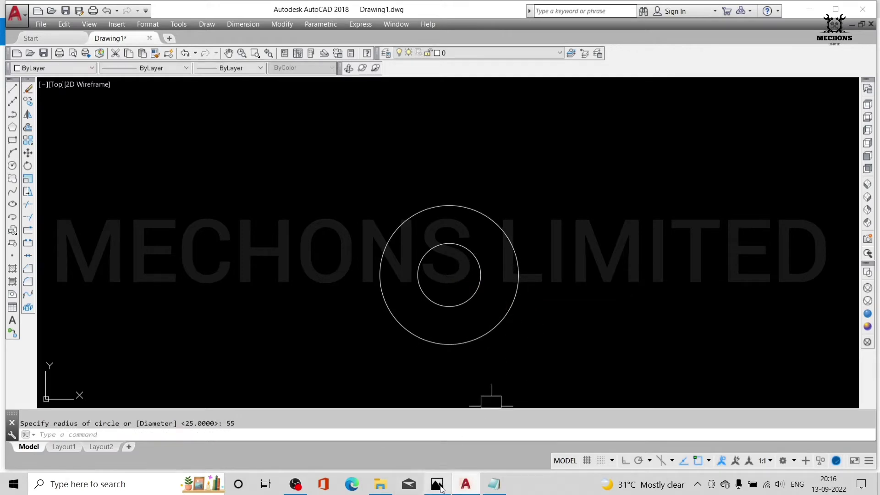
Step: Recheck the reference drawing's R73, R55, R25 arcs and 20 and 16 widths
{"action": "left_click", "coordinate": [433, 487]}
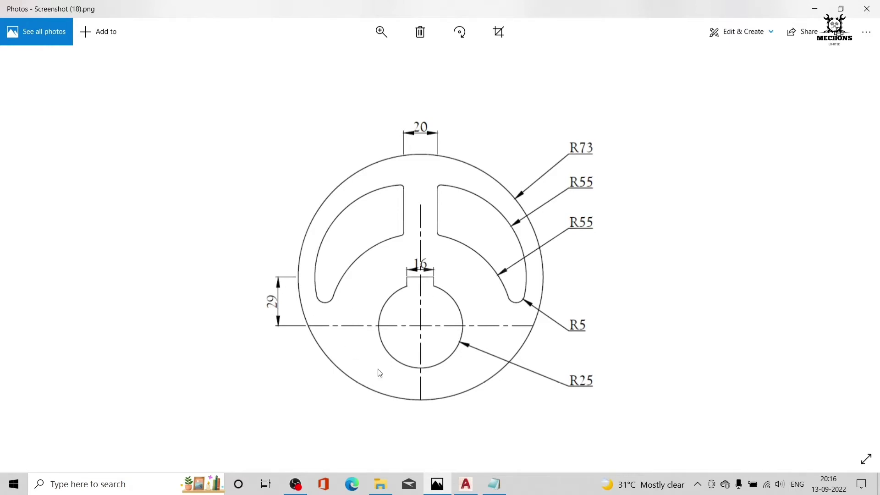
Step: Draw a 29-unit vertical line upward from the shared circle centre
{"action": "left_click", "coordinate": [462, 491]}
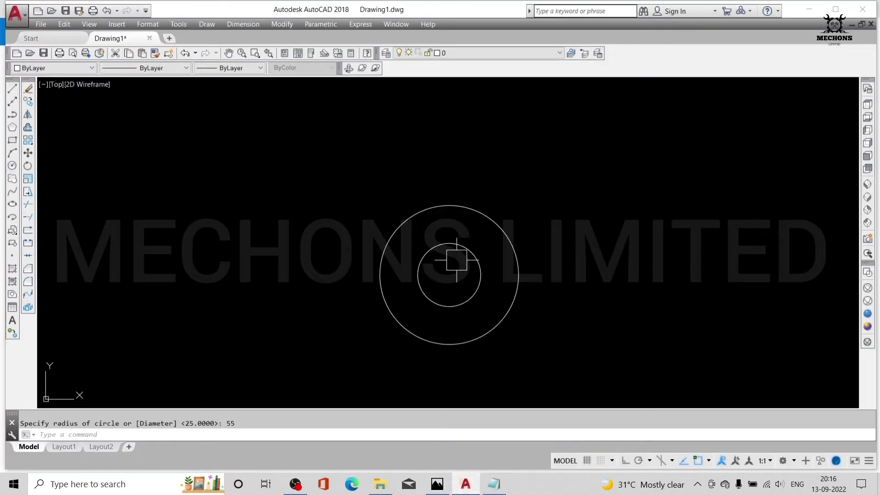
{"action": "type", "text": "l"}
{"action": "key", "text": "Return"}
{"action": "left_click", "coordinate": [449, 275]}
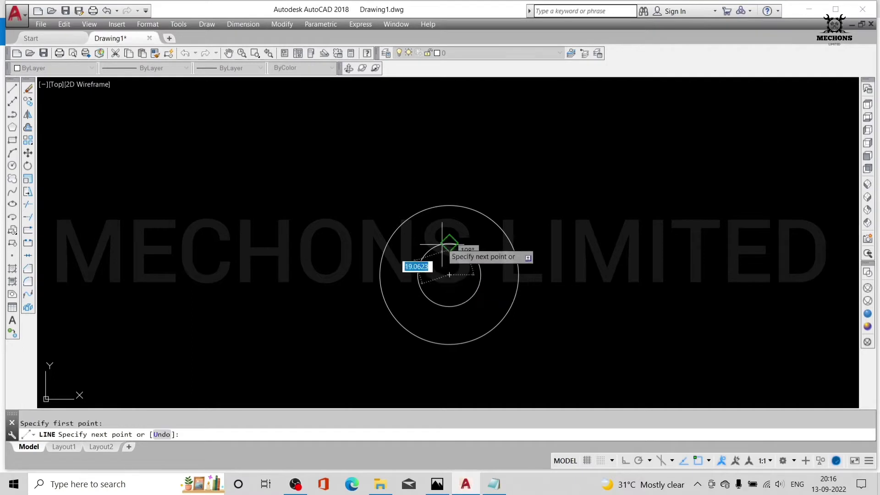
{"action": "type", "text": "29"}
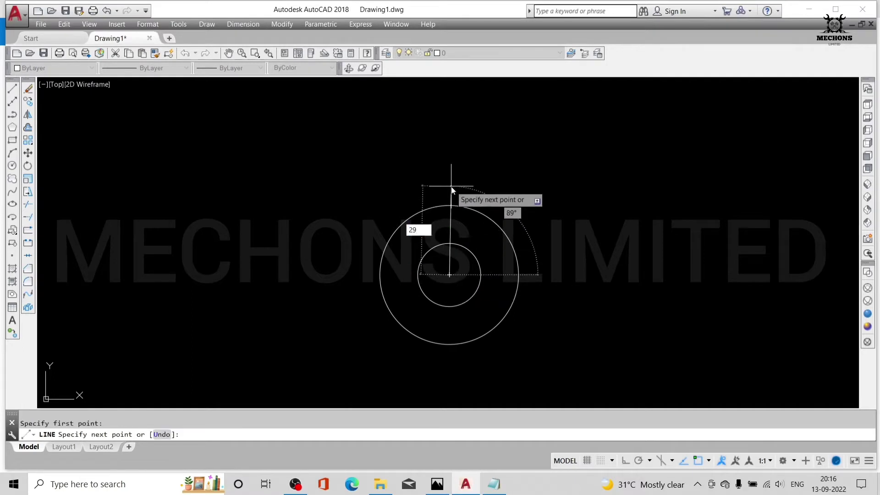
{"action": "key", "text": "Return"}
{"action": "key", "text": "Escape"}
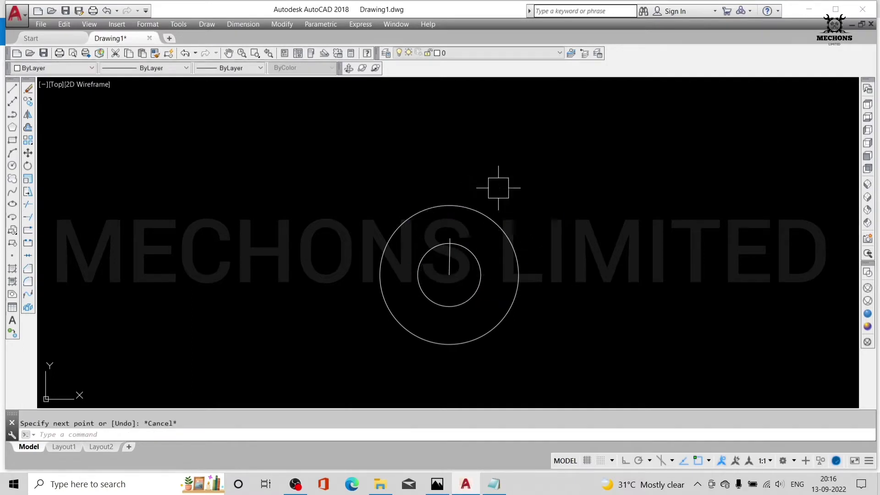
Step: Draw circles of radius 55 and 73 centred on the 29-unit line's top endpoint
{"action": "type", "text": "c"}
{"action": "key", "text": "Return"}
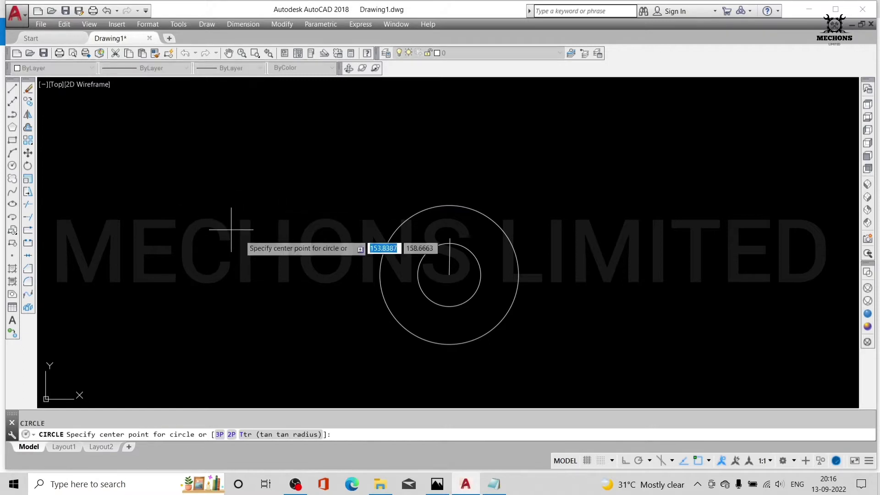
{"action": "left_click", "coordinate": [450, 238]}
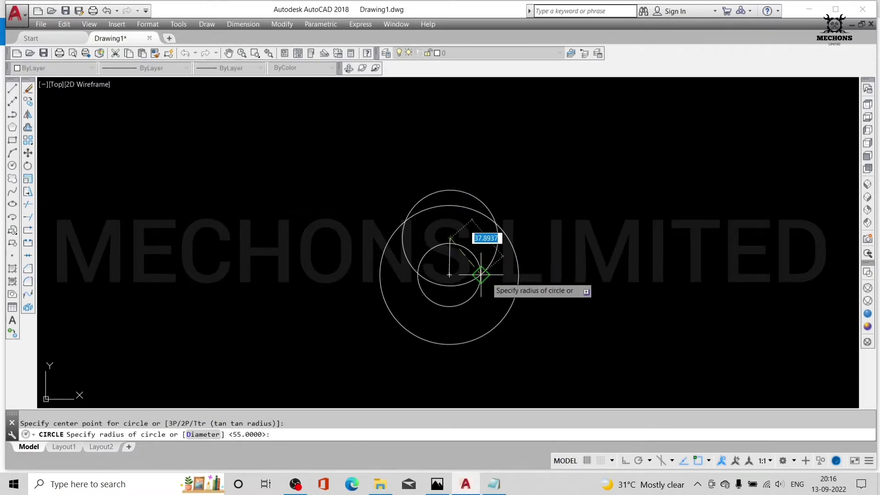
{"action": "type", "text": "55"}
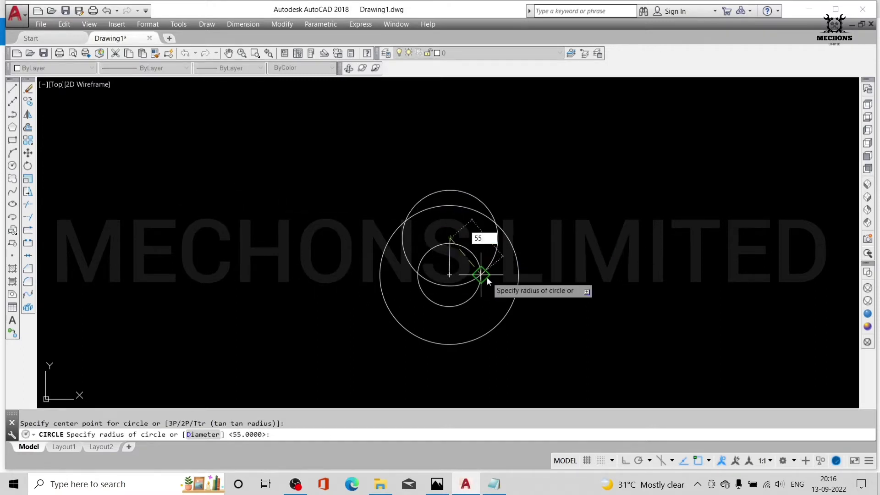
{"action": "key", "text": "Return"}
{"action": "key", "text": "Return"}
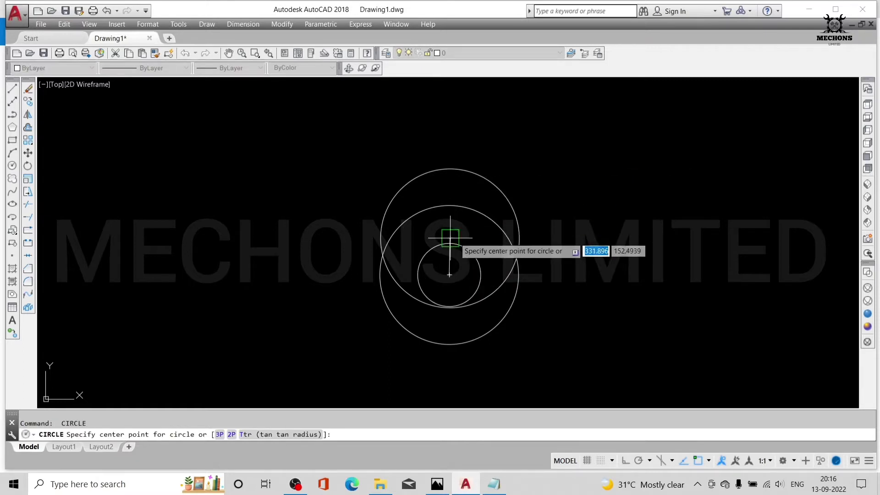
{"action": "left_click", "coordinate": [449, 239]}
{"action": "type", "text": "7"}
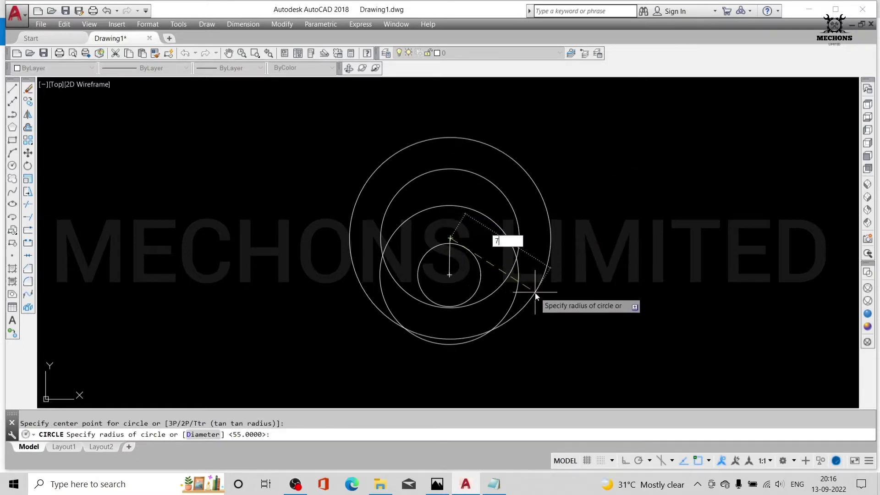
{"action": "type", "text": "3"}
{"action": "key", "text": "Return"}
Step: Check the reference drawing's 16-wide keyway above the R25 bore
{"action": "left_click", "coordinate": [438, 484]}
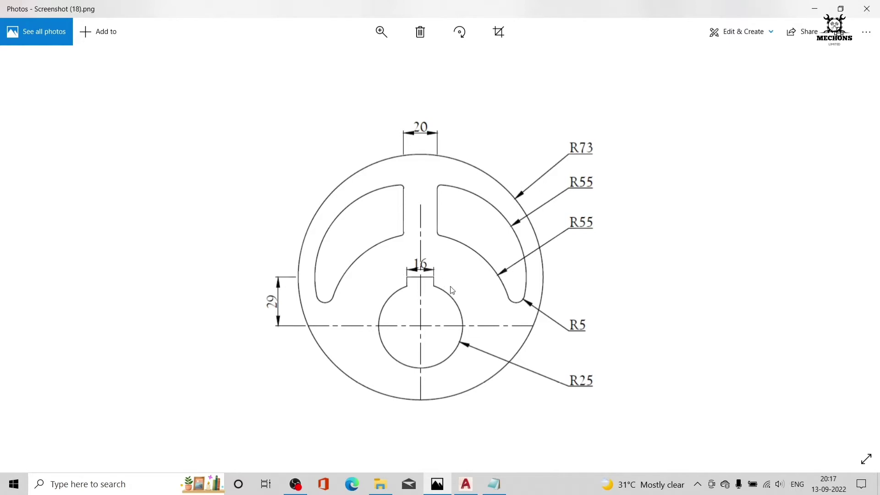
Step: Offset the vertical centre line 8 units to each side for the 16-wide keyway
{"action": "left_click", "coordinate": [466, 484]}
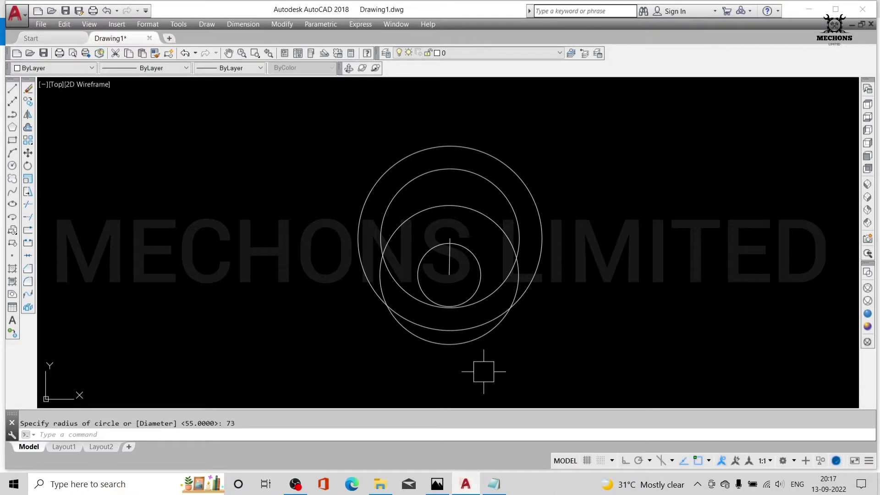
{"action": "type", "text": "o"}
{"action": "key", "text": "Return"}
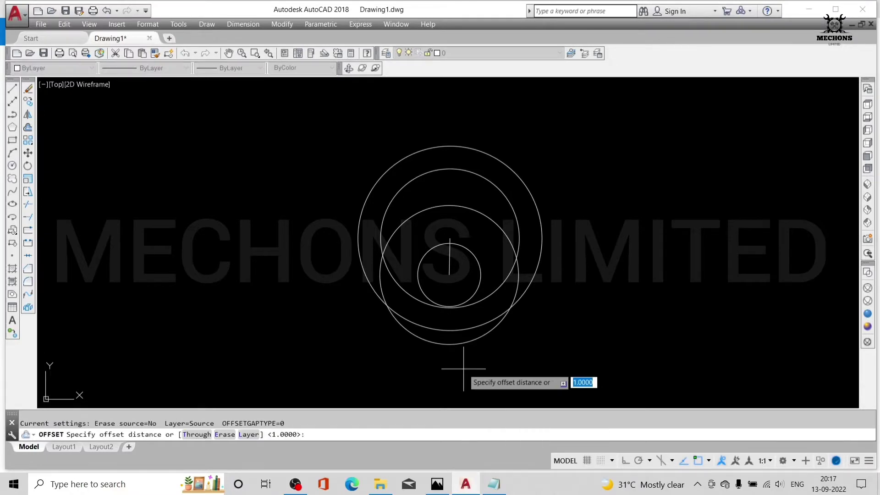
{"action": "type", "text": "8"}
{"action": "key", "text": "Return"}
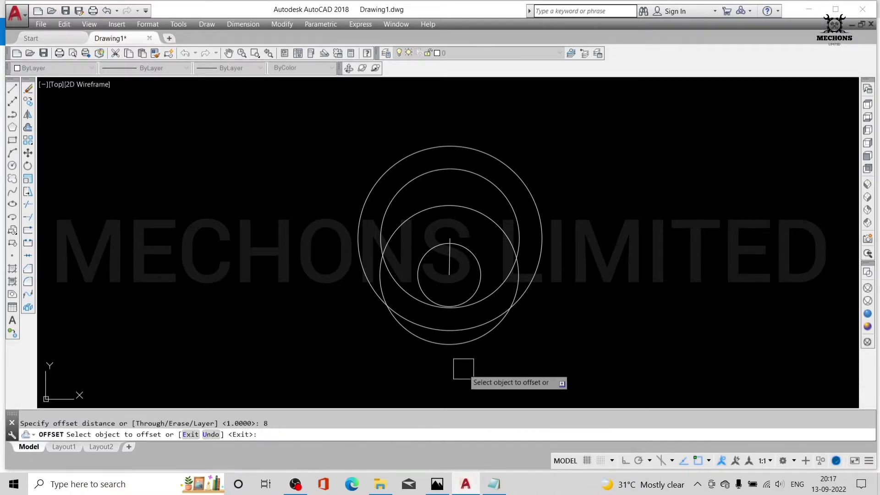
{"action": "left_click", "coordinate": [448, 263]}
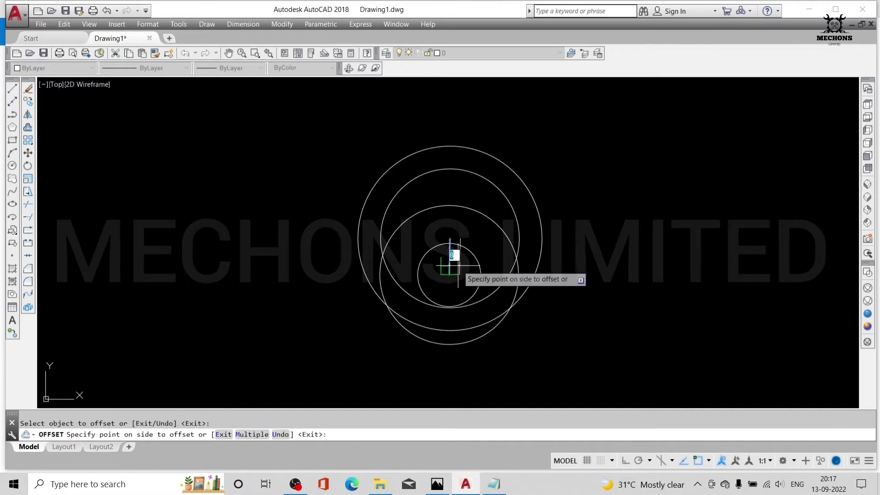
{"action": "left_click", "coordinate": [452, 259]}
{"action": "left_click", "coordinate": [449, 262]}
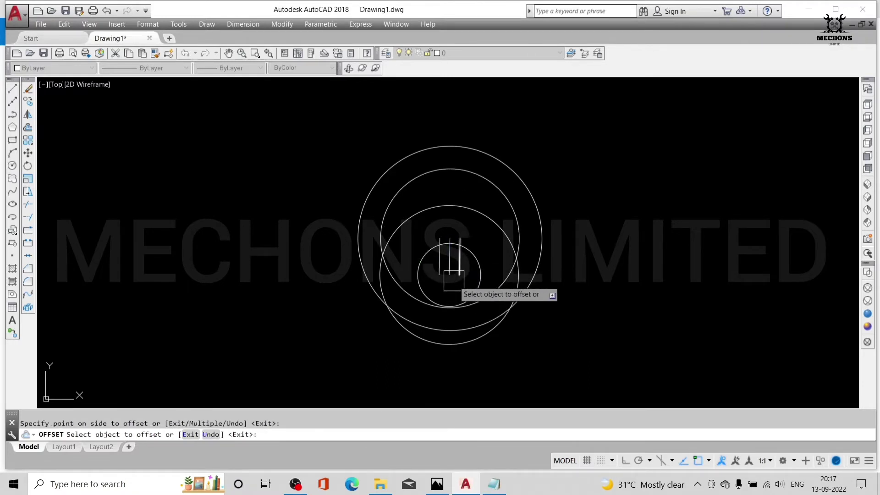
{"action": "key", "text": "Escape"}
Step: Close the keyway with a line joining the tops of the outer key lines
{"action": "type", "text": "l"}
{"action": "key", "text": "Return"}
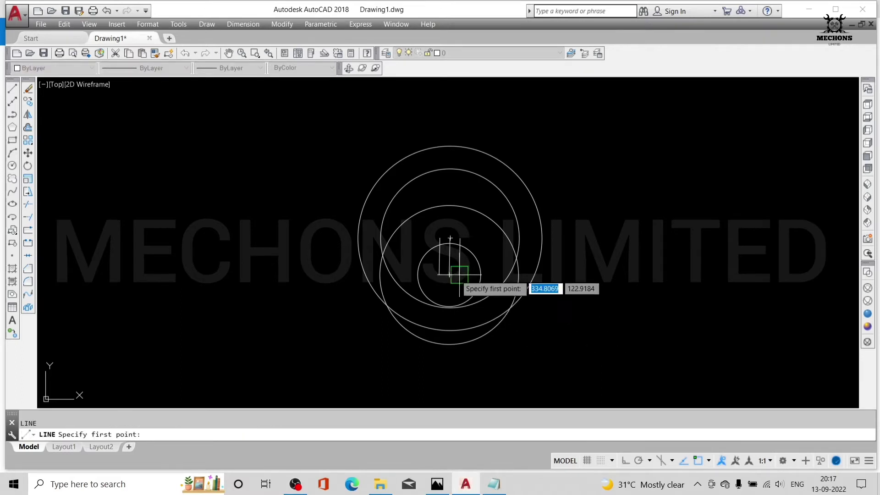
{"action": "scroll", "coordinate": [438, 252], "scroll_direction": "up", "scroll_amount": 5}
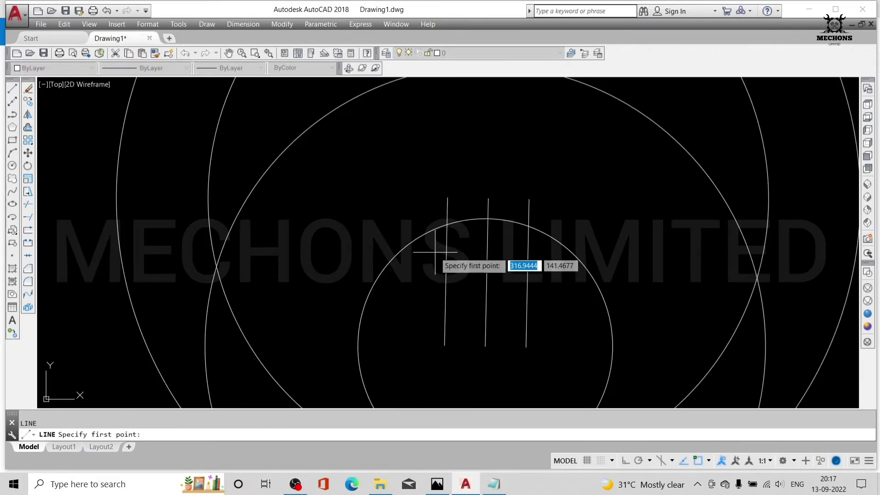
{"action": "left_click", "coordinate": [448, 197]}
{"action": "left_click", "coordinate": [529, 199]}
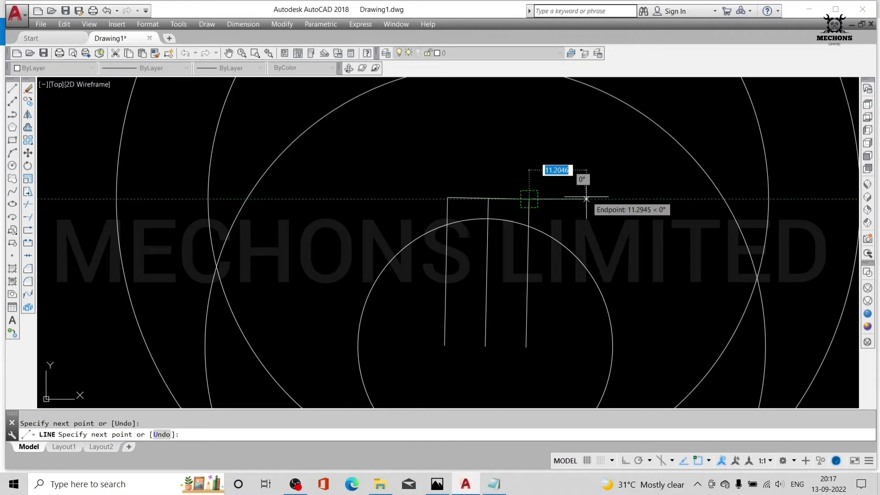
{"action": "key", "text": "Escape"}
{"action": "type", "text": "TR"}
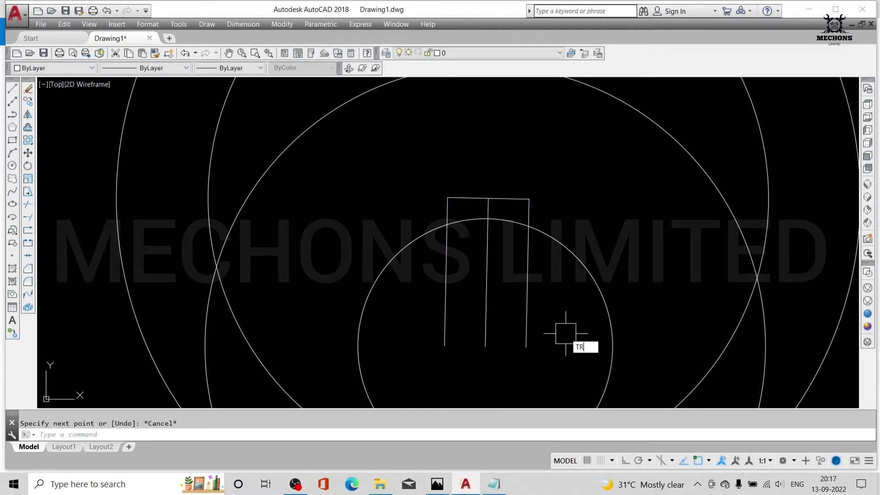
Step: Trim the key lines back to the bore circle and remove the arc between them
{"action": "key", "text": "Return"}
{"action": "key", "text": "Return"}
{"action": "left_click", "coordinate": [526, 317]}
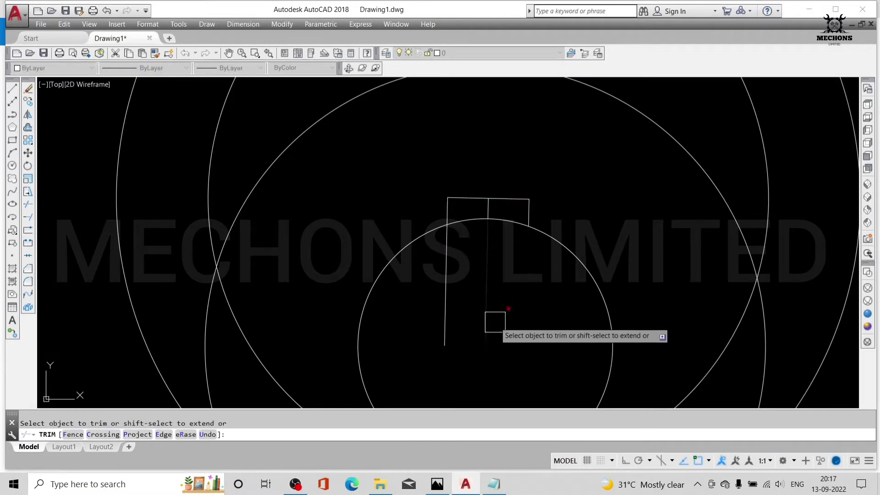
{"action": "left_click", "coordinate": [495, 321]}
{"action": "left_click", "coordinate": [448, 318]}
{"action": "left_click", "coordinate": [463, 222]}
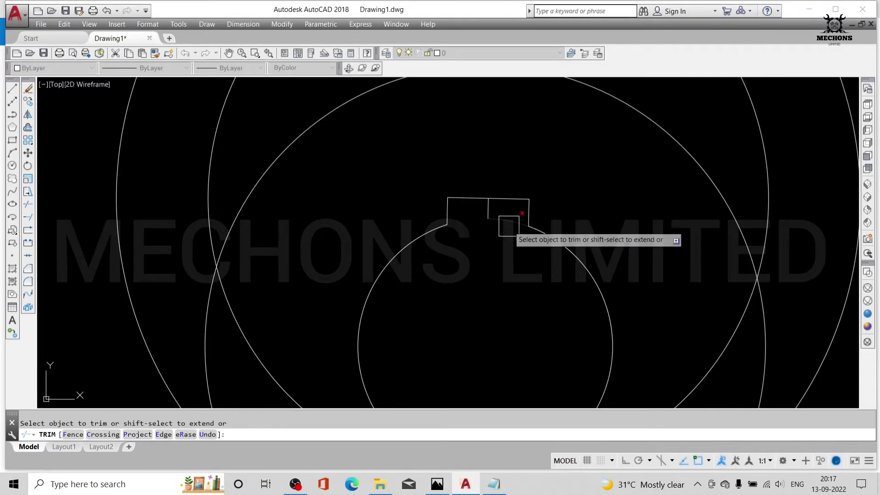
{"action": "scroll", "coordinate": [481, 235], "scroll_direction": "up", "scroll_amount": 2}
{"action": "key", "text": "Escape"}
Step: Delete the leftover short vertical line and zoom back out
{"action": "left_click", "coordinate": [492, 205]}
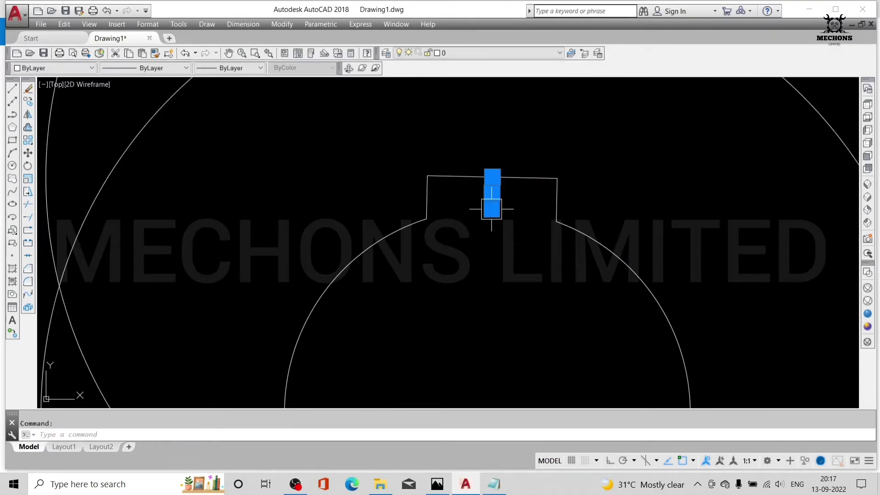
{"action": "key", "text": "Delete"}
{"action": "scroll", "coordinate": [546, 306], "scroll_direction": "down", "scroll_amount": 4}
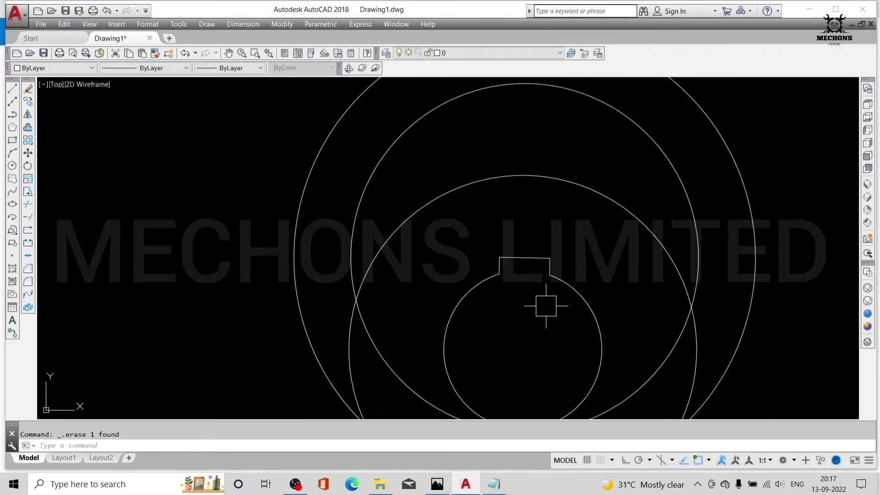
{"action": "scroll", "coordinate": [546, 306], "scroll_direction": "down", "scroll_amount": 2}
{"action": "scroll", "coordinate": [543, 243], "scroll_direction": "down", "scroll_amount": 1}
{"action": "scroll", "coordinate": [544, 262], "scroll_direction": "down", "scroll_amount": 1}
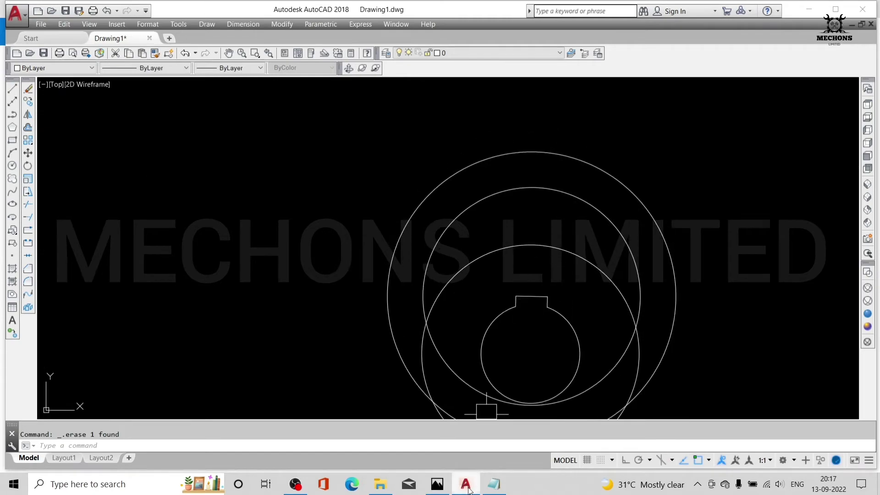
Step: Show the reference drawing's 20-wide web and R5-ended slots between the R55 arcs
{"action": "left_click", "coordinate": [437, 485]}
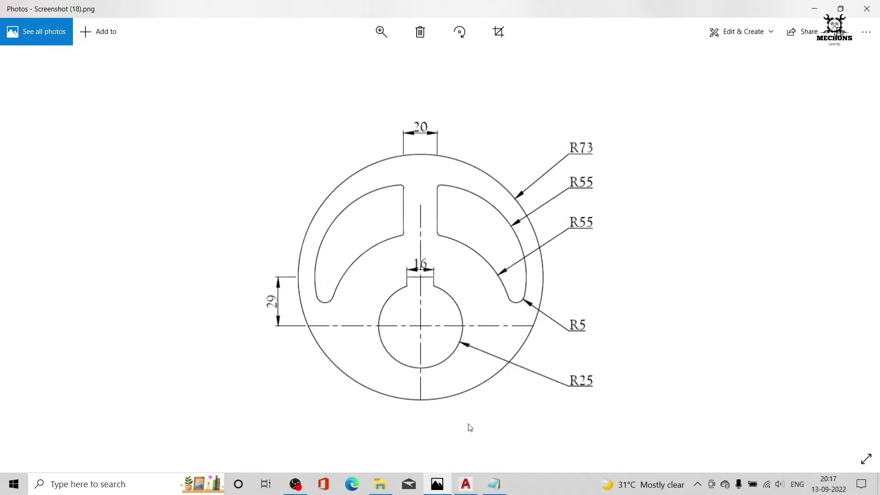
Step: Draw a vertical line from the middle circle's top quadrant straight down to the lower circle
{"action": "left_click", "coordinate": [466, 484]}
{"action": "type", "text": "l"}
{"action": "key", "text": "Return"}
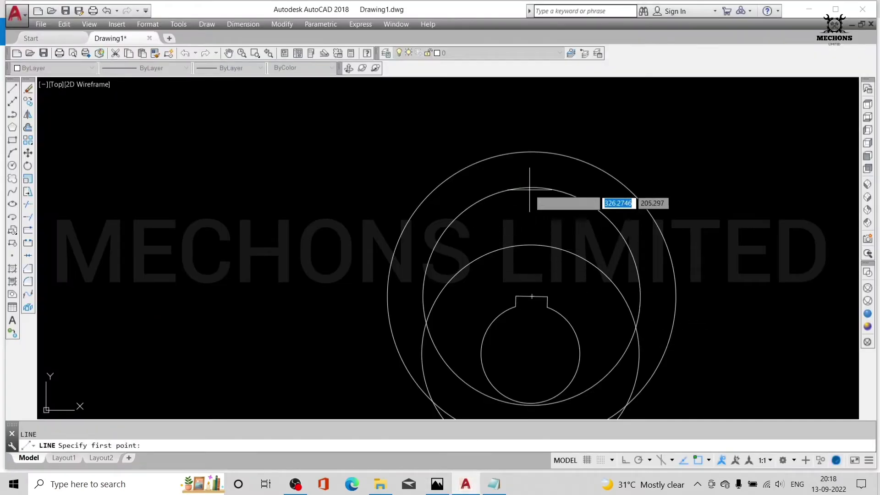
{"action": "left_click", "coordinate": [532, 187]}
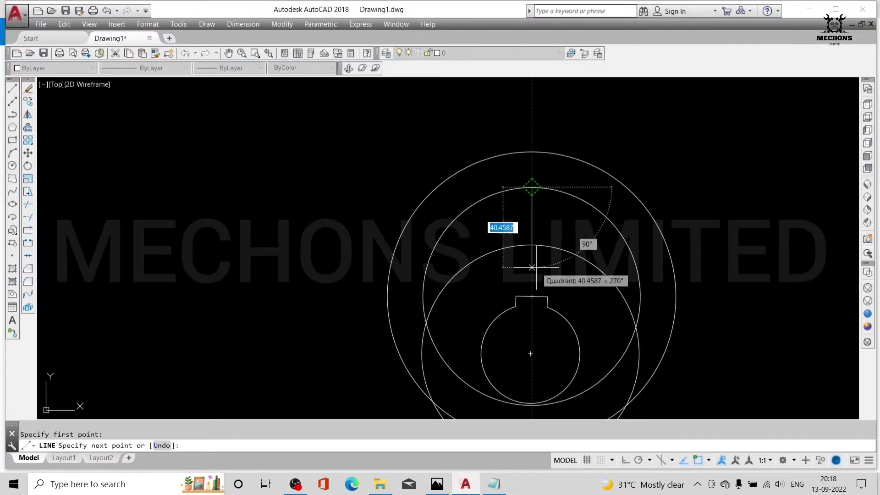
{"action": "left_click", "coordinate": [532, 267]}
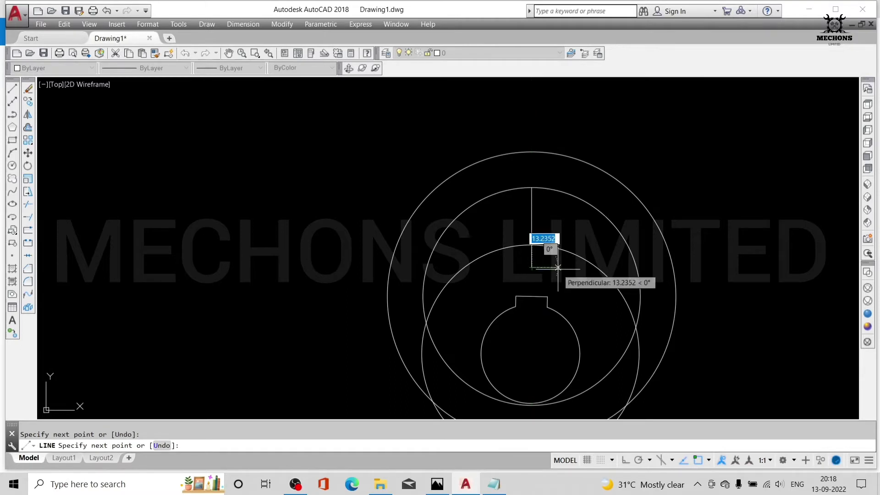
{"action": "key", "text": "Escape"}
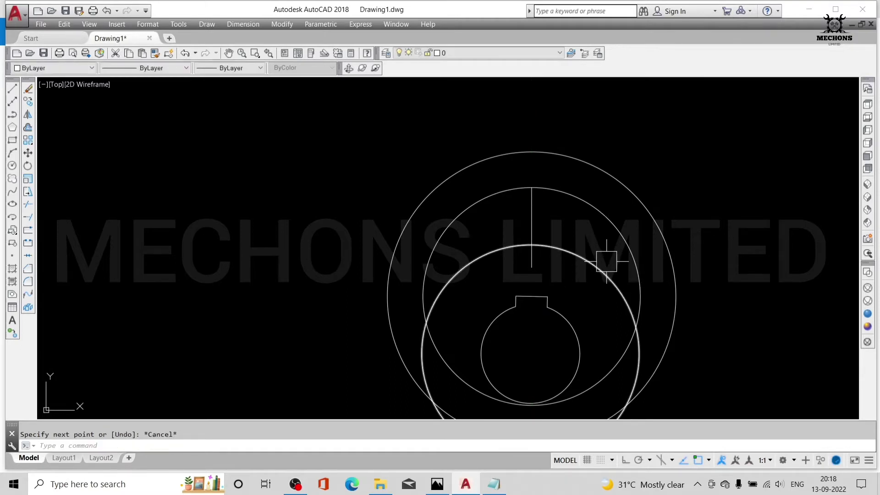
Step: Offset that line 10 units to each side to outline the 20-wide spoke
{"action": "type", "text": "o"}
{"action": "key", "text": "Return"}
{"action": "type", "text": "10"}
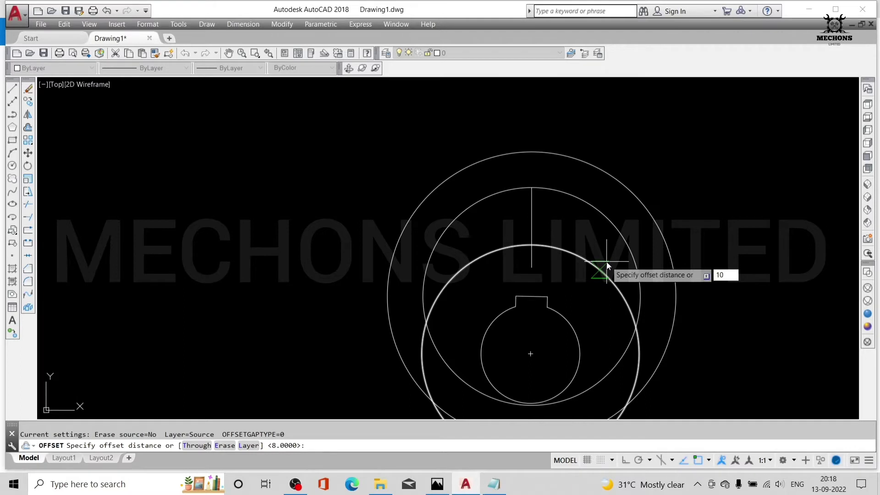
{"action": "key", "text": "Return"}
{"action": "left_click", "coordinate": [532, 236]}
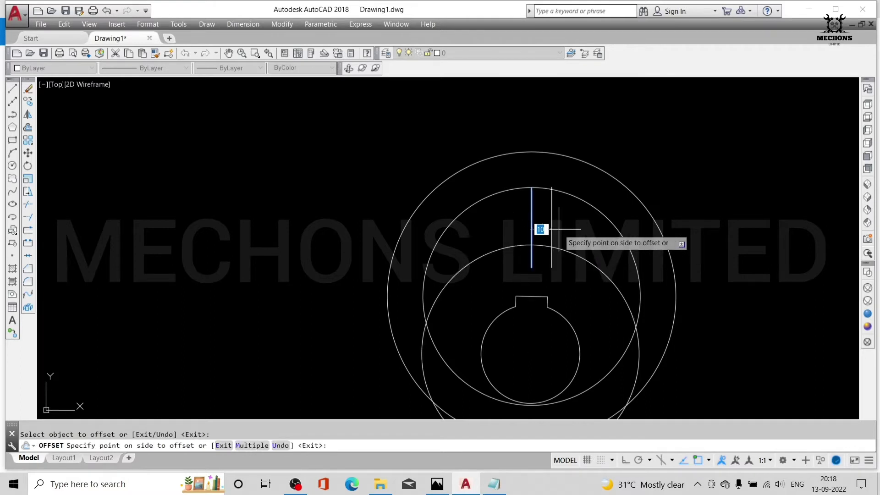
{"action": "left_click", "coordinate": [558, 229]}
{"action": "left_click", "coordinate": [532, 225]}
{"action": "left_click", "coordinate": [504, 230]}
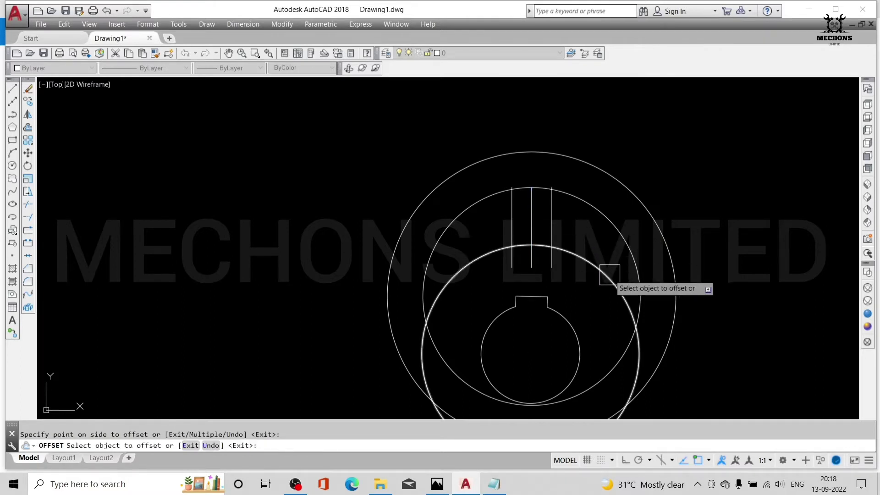
Step: Trim the left spoke line below the arc and the arc segments between the spoke lines
{"action": "key", "text": "Escape"}
{"action": "type", "text": "TR"}
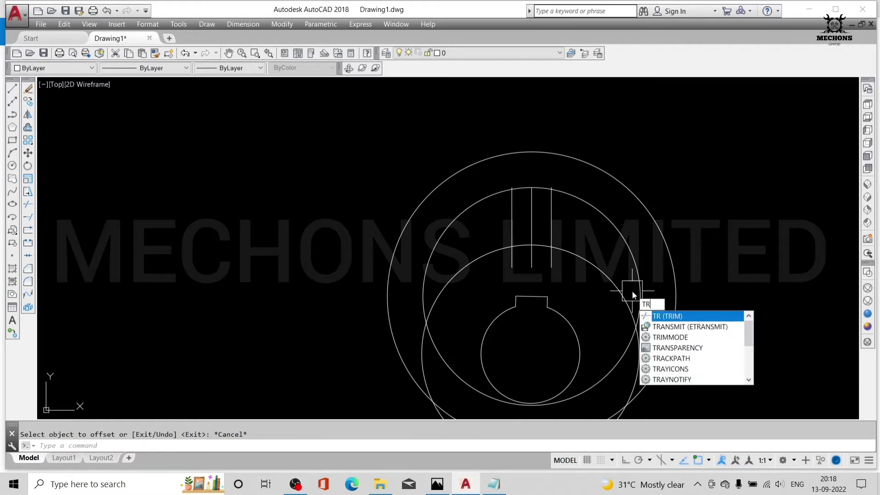
{"action": "key", "text": "Return"}
{"action": "key", "text": "Return"}
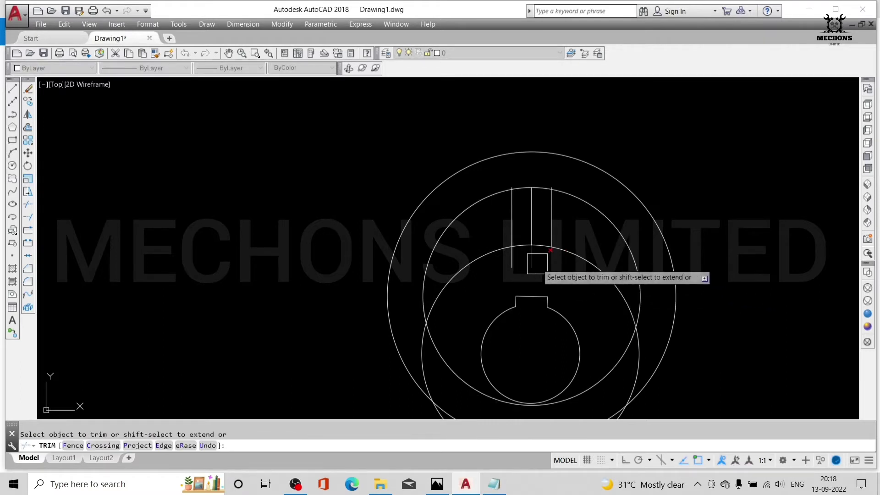
{"action": "left_click", "coordinate": [512, 259]}
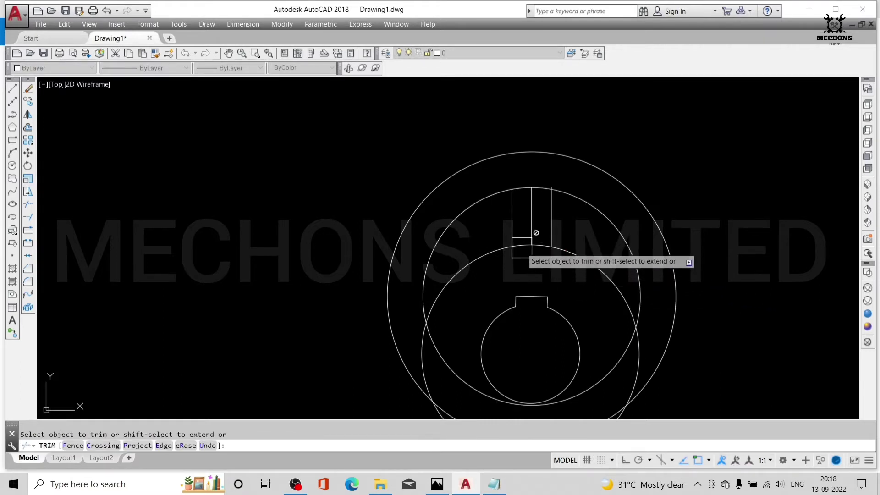
{"action": "scroll", "coordinate": [522, 247], "scroll_direction": "up", "scroll_amount": 3}
{"action": "left_click", "coordinate": [532, 235]}
{"action": "scroll", "coordinate": [584, 234], "scroll_direction": "down", "scroll_amount": 3}
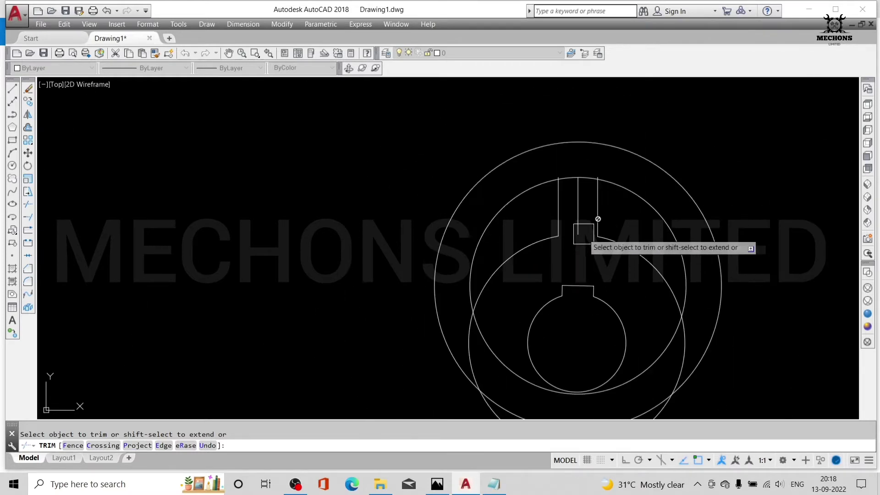
{"action": "scroll", "coordinate": [600, 174], "scroll_direction": "up", "scroll_amount": 6}
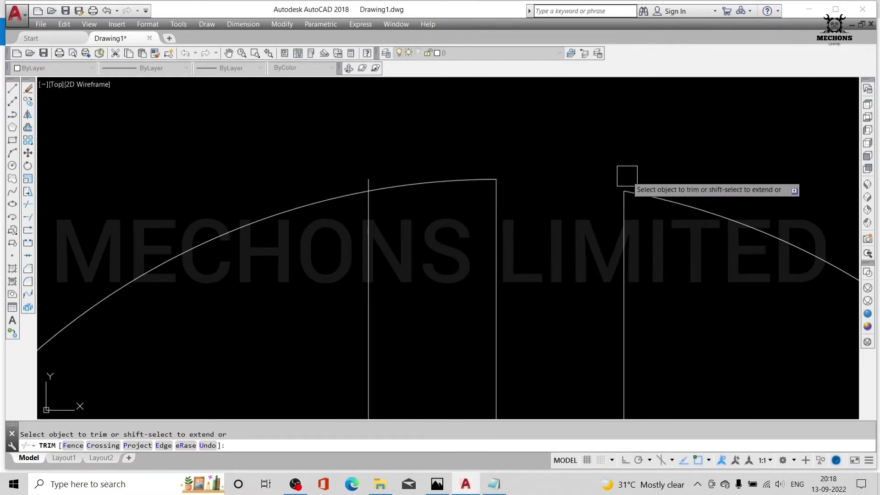
{"action": "left_click", "coordinate": [433, 182]}
Step: Trim the vertical stub above the arc with a window, then select the central vertical line
{"action": "left_click", "coordinate": [372, 167]}
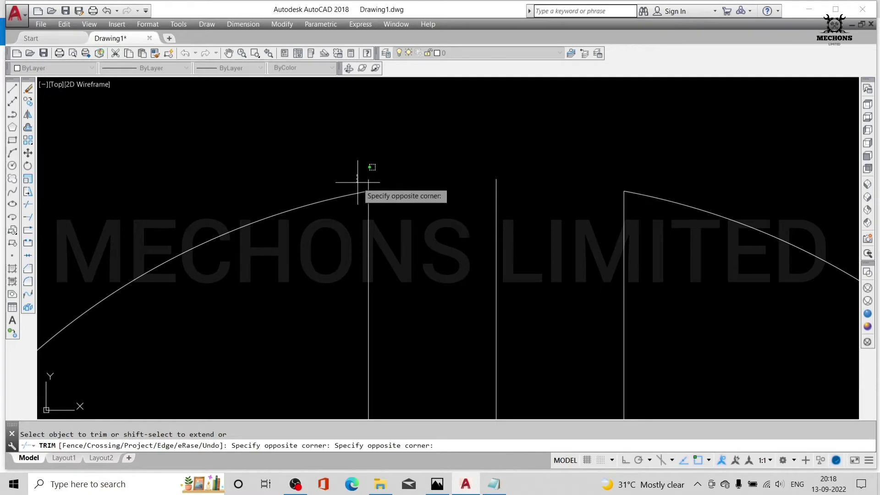
{"action": "left_click", "coordinate": [367, 185]}
{"action": "key", "text": "Escape"}
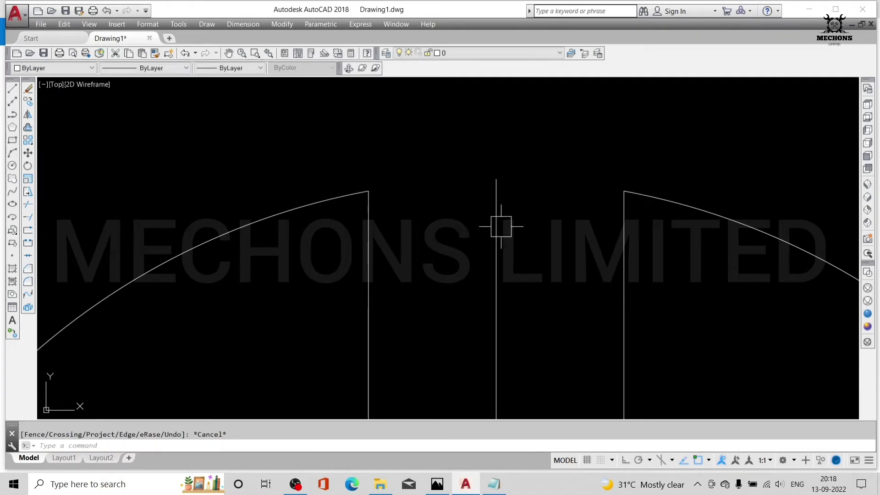
{"action": "scroll", "coordinate": [501, 226], "scroll_direction": "down", "scroll_amount": 5}
{"action": "left_click", "coordinate": [504, 252]}
Step: Delete the central vertical line and trim the middle circle's lower arc using all edges
{"action": "key", "text": "Delete"}
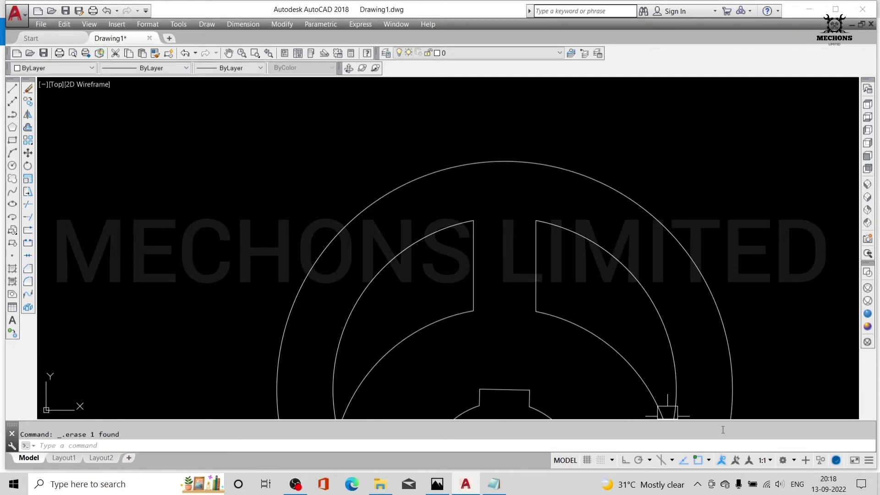
{"action": "type", "text": "tr"}
{"action": "key", "text": "Return"}
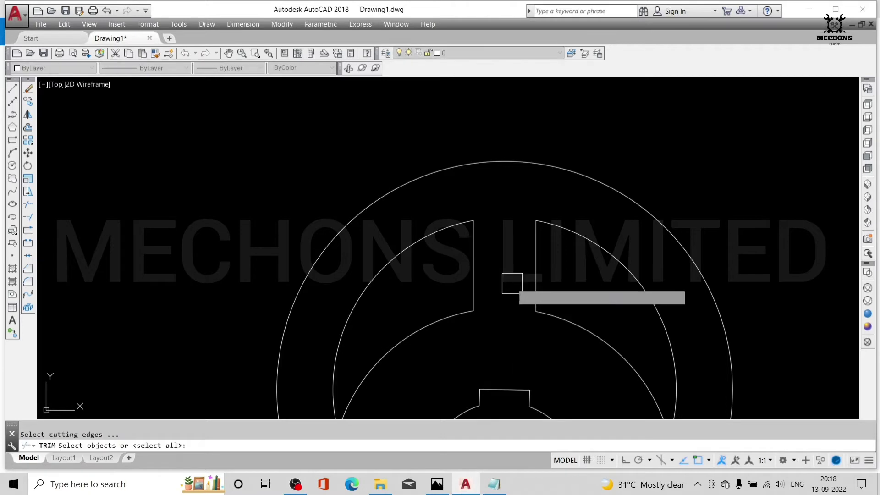
{"action": "key", "text": "Return"}
{"action": "scroll", "coordinate": [518, 291], "scroll_direction": "down", "scroll_amount": 3}
{"action": "scroll", "coordinate": [534, 304], "scroll_direction": "down", "scroll_amount": 2}
{"action": "scroll", "coordinate": [546, 330], "scroll_direction": "up", "scroll_amount": 4}
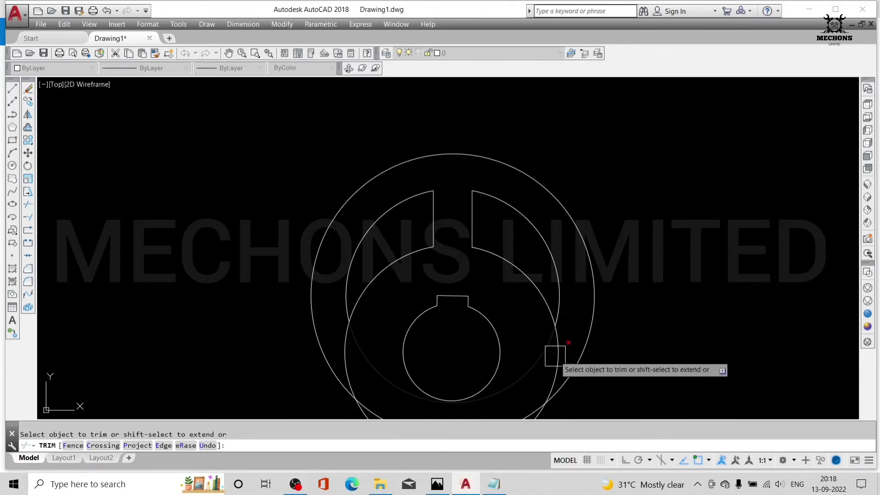
{"action": "left_click", "coordinate": [542, 352]}
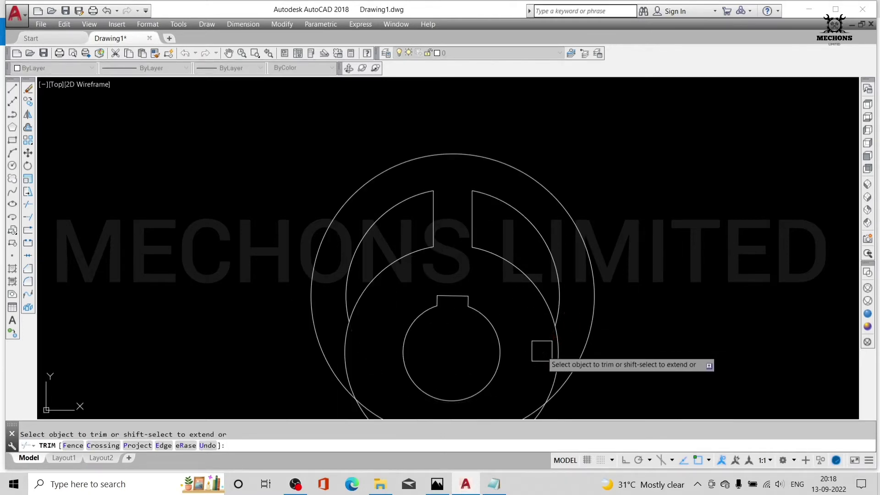
{"action": "scroll", "coordinate": [354, 340], "scroll_direction": "down", "scroll_amount": 3}
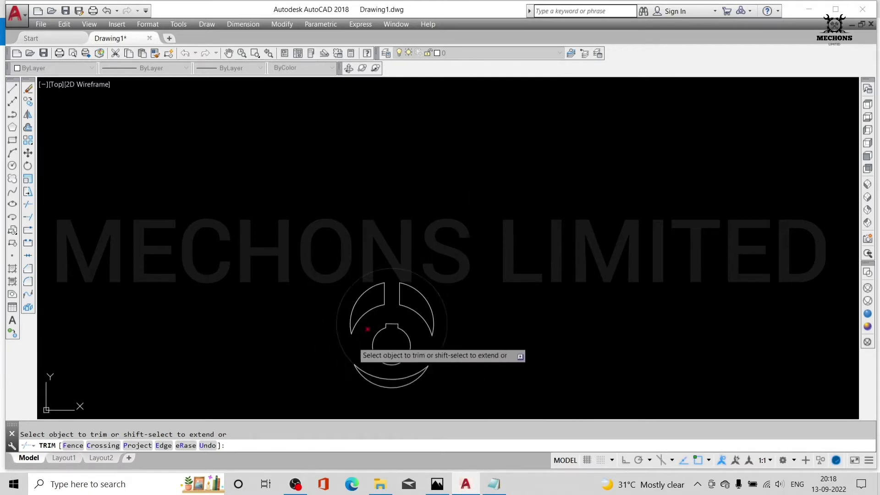
{"action": "scroll", "coordinate": [393, 388], "scroll_direction": "up", "scroll_amount": 5}
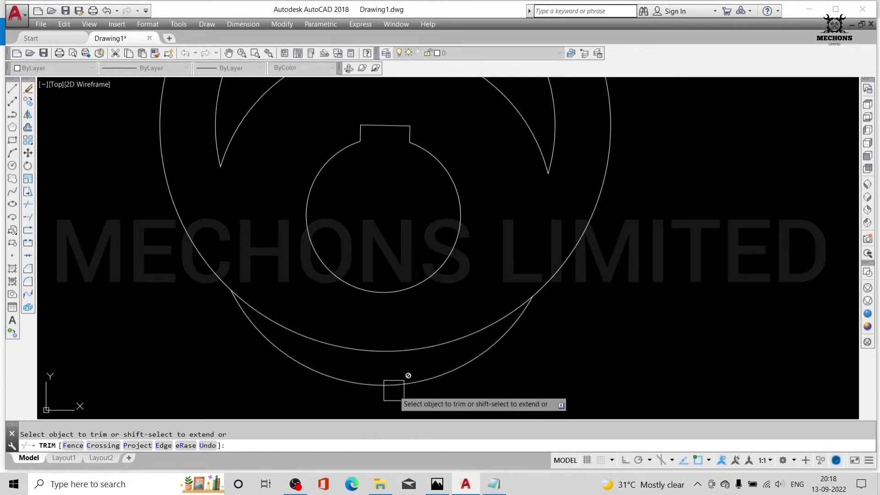
{"action": "key", "text": "Escape"}
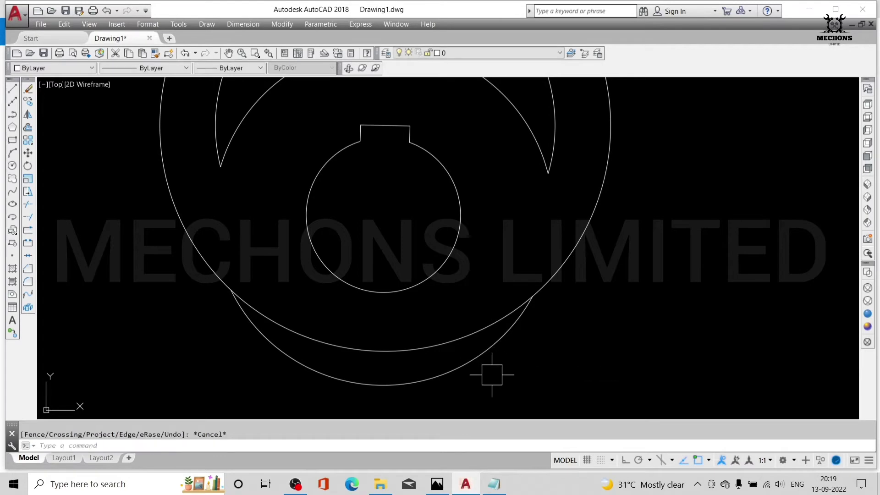
Step: Erase the leftover lower arc
{"action": "left_click", "coordinate": [463, 364]}
{"action": "key", "text": "Delete"}
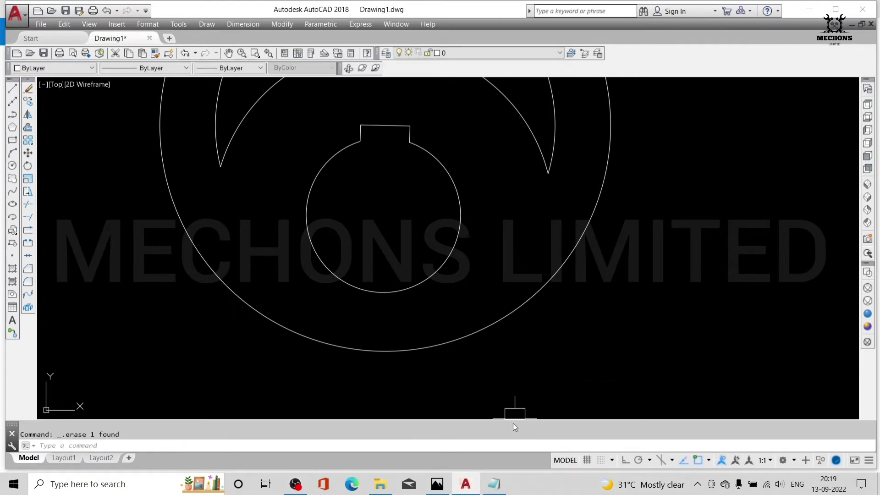
{"action": "scroll", "coordinate": [513, 422], "scroll_direction": "down", "scroll_amount": 3}
Step: Switch to Photos to view the reference drawing's R5 slot ends beside the 20-wide web
{"action": "key", "text": "alt+Tab"}
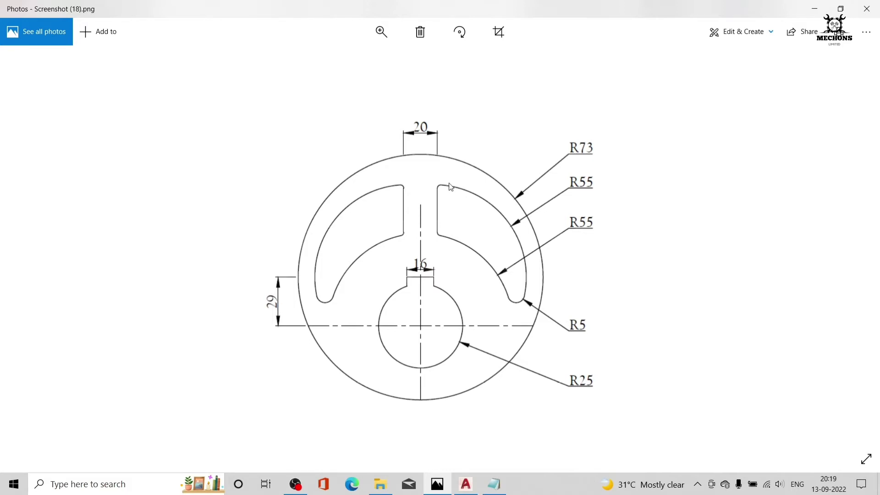
Step: Fillet the outer ends of both slots with radius 5, using Multiple mode
{"action": "left_click", "coordinate": [465, 484]}
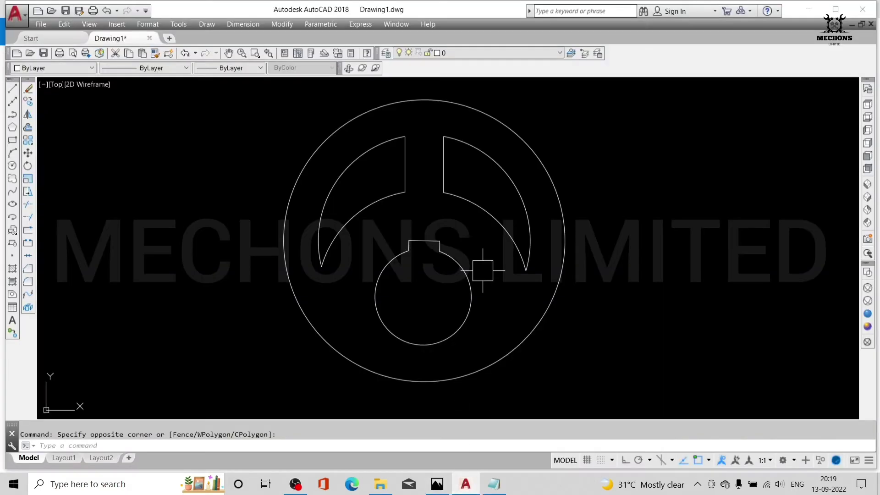
{"action": "type", "text": "f"}
{"action": "key", "text": "Return"}
{"action": "type", "text": "r"}
{"action": "key", "text": "Return"}
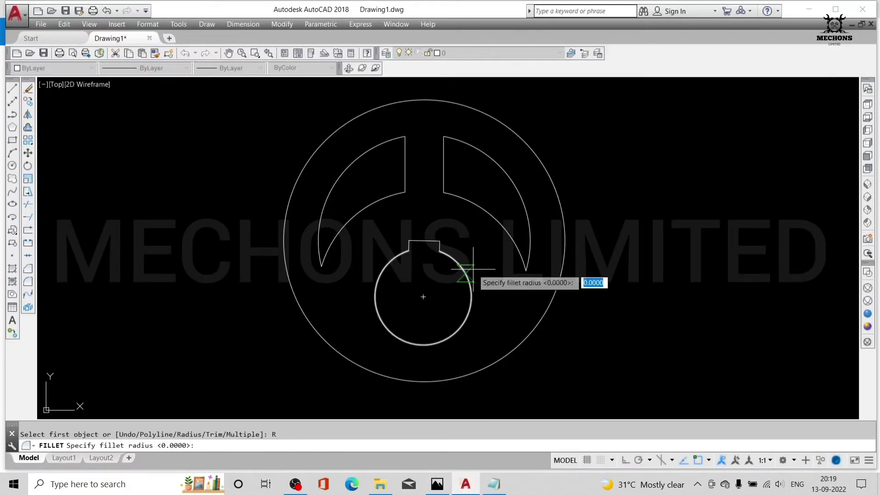
{"action": "type", "text": "5"}
{"action": "key", "text": "Return"}
{"action": "type", "text": "m"}
{"action": "key", "text": "Return"}
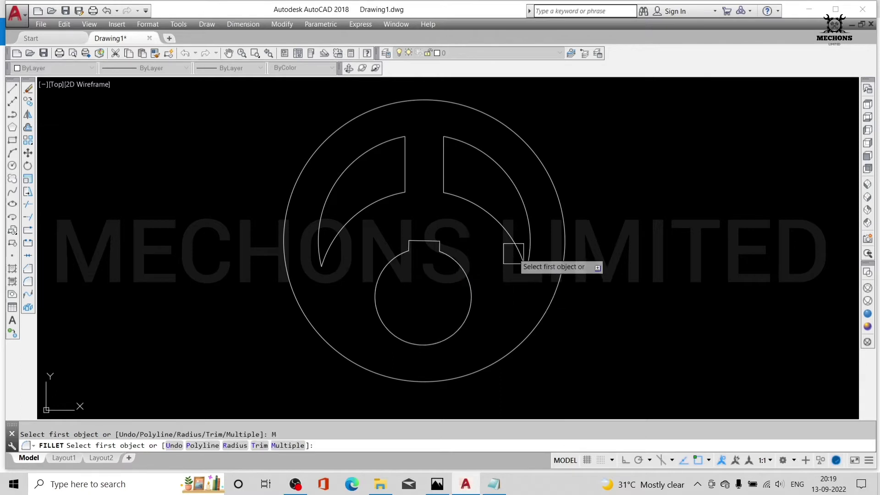
{"action": "left_click", "coordinate": [514, 254]}
{"action": "left_click", "coordinate": [528, 243]}
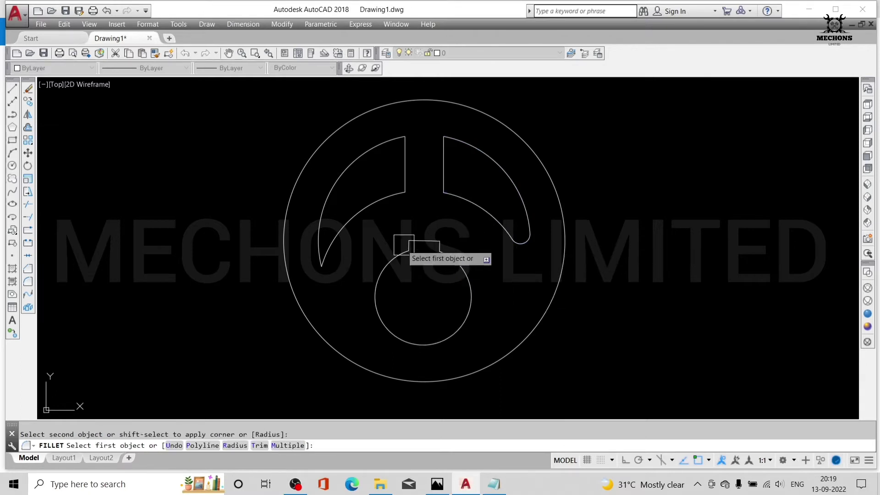
{"action": "left_click", "coordinate": [347, 240]}
{"action": "left_click", "coordinate": [322, 236]}
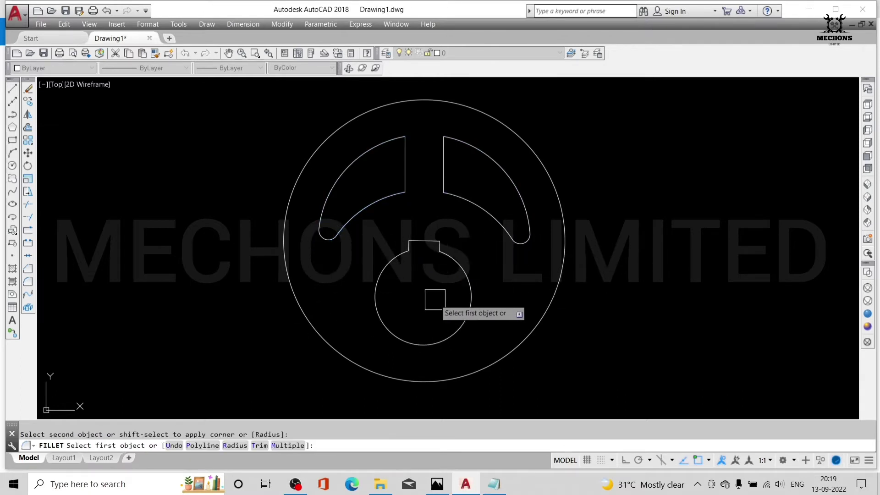
{"action": "key", "text": "Escape"}
Step: Fillet the web-side top corners of both slots with radius 3, using Multiple mode
{"action": "key", "text": "Return"}
{"action": "type", "text": "r"}
{"action": "key", "text": "Return"}
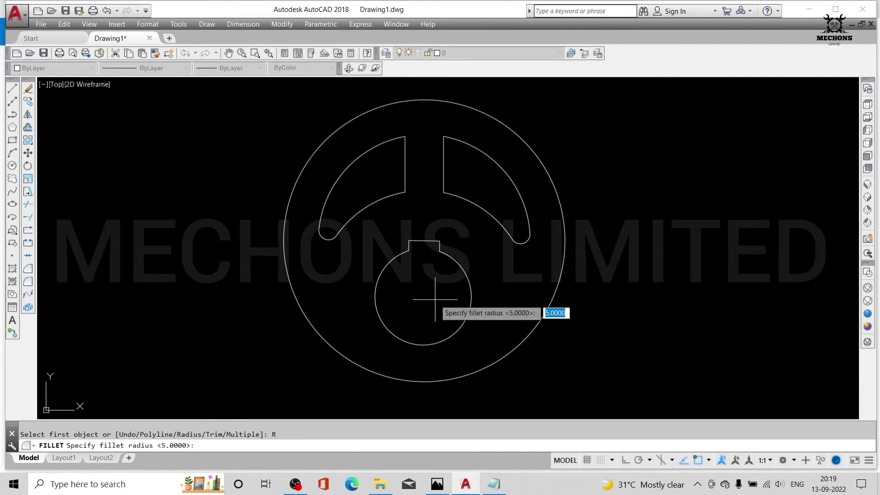
{"action": "type", "text": "3"}
{"action": "key", "text": "Return"}
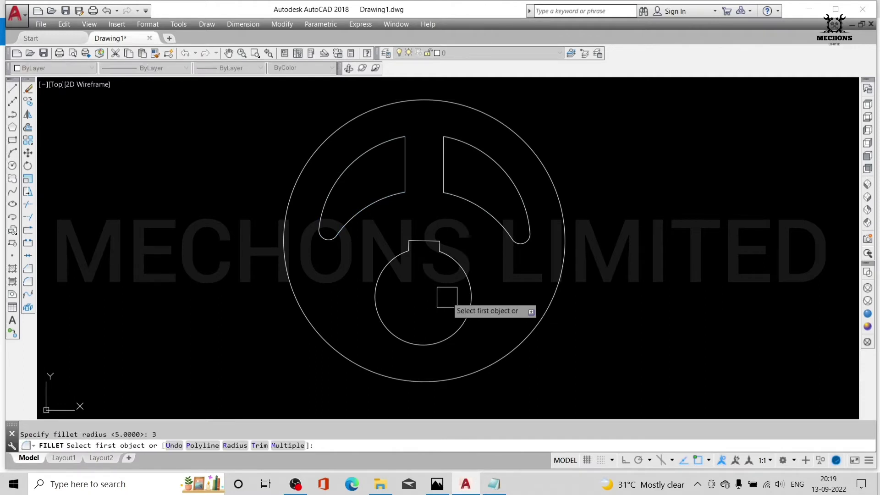
{"action": "type", "text": "m"}
{"action": "key", "text": "Return"}
{"action": "left_click", "coordinate": [464, 147]}
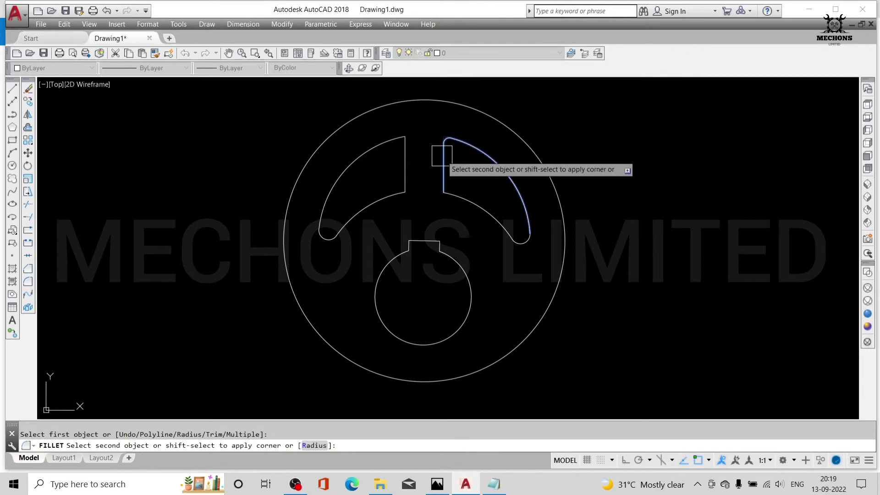
{"action": "left_click", "coordinate": [405, 176]}
{"action": "left_click", "coordinate": [393, 196]}
{"action": "left_click", "coordinate": [386, 143]}
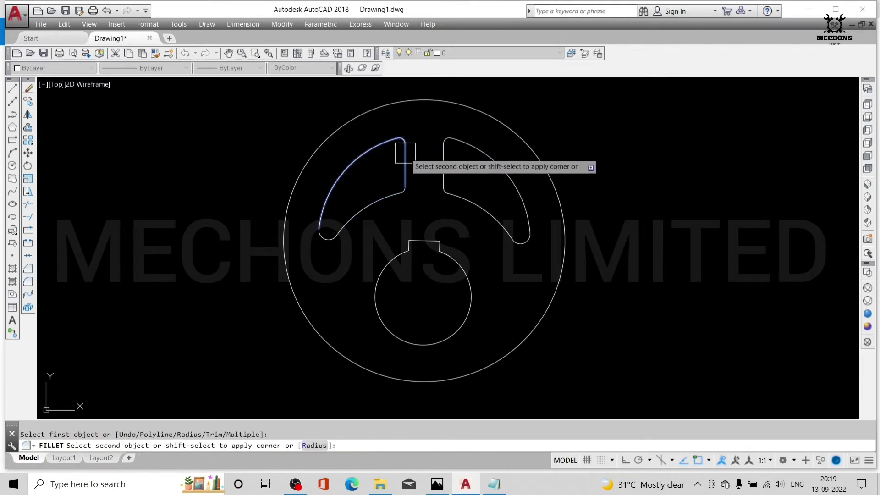
{"action": "scroll", "coordinate": [495, 134], "scroll_direction": "down", "scroll_amount": 3}
{"action": "key", "text": "Escape"}
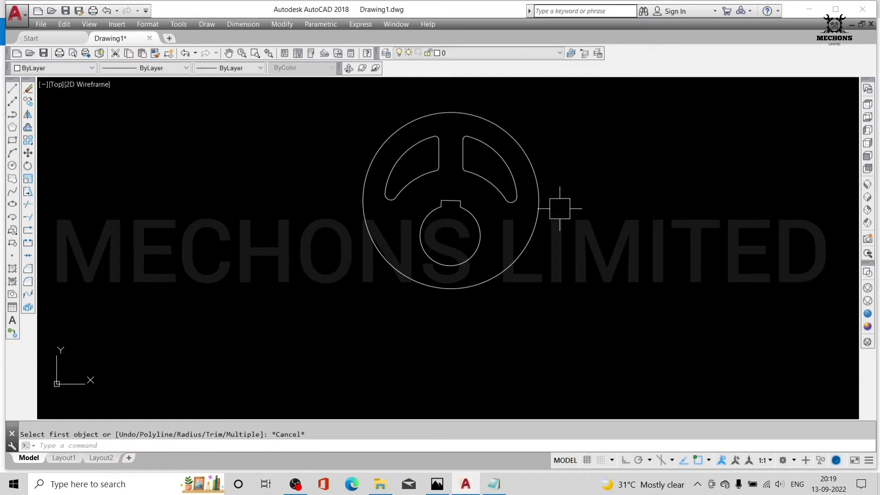
Step: Pan the plate left and draw concentric R25 and R55 circles to its right
{"action": "middle_click_drag", "start_coordinate": [599, 224], "coordinate": [373, 259]}
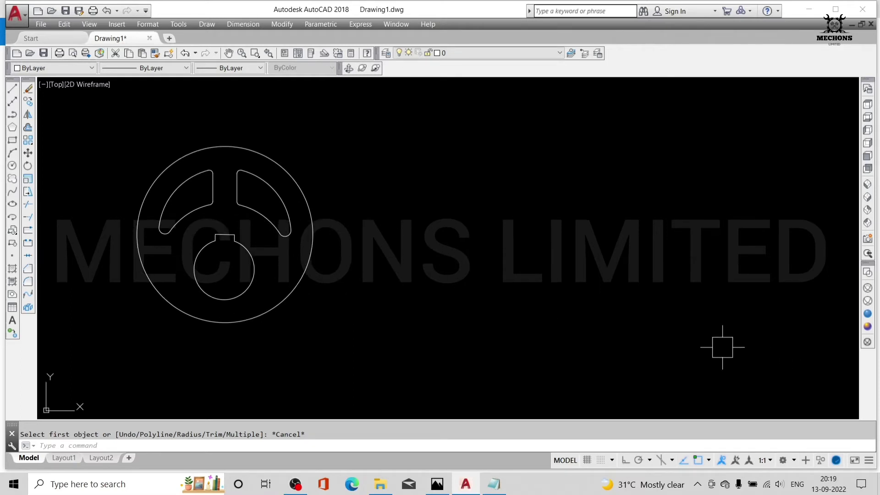
{"action": "type", "text": "c"}
{"action": "key", "text": "Return"}
{"action": "left_click", "coordinate": [529, 257]}
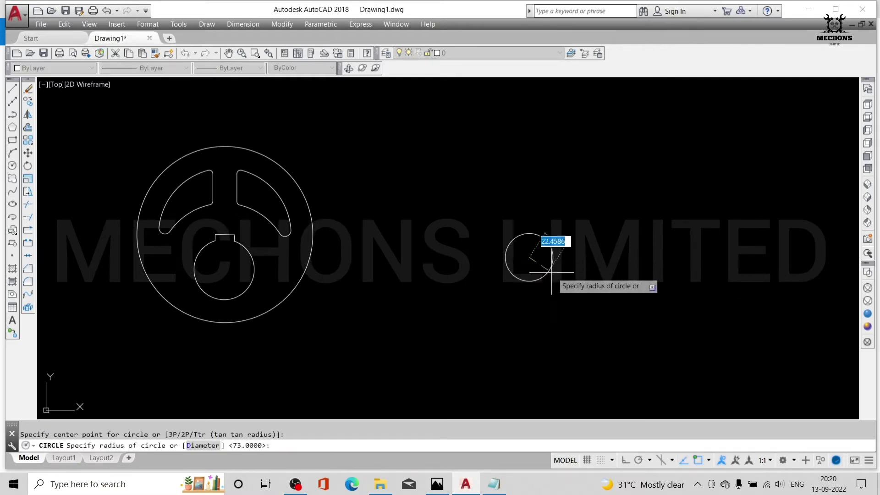
{"action": "key", "text": "Return"}
{"action": "key", "text": "Return"}
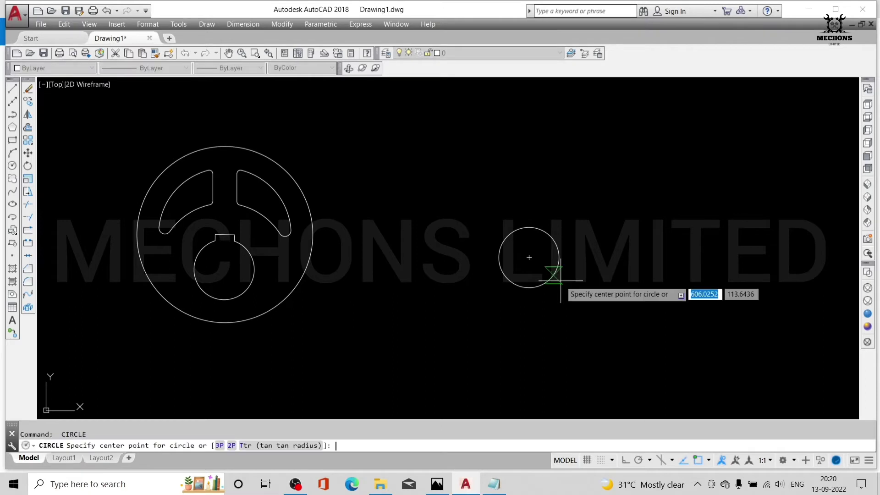
{"action": "left_click", "coordinate": [529, 257]}
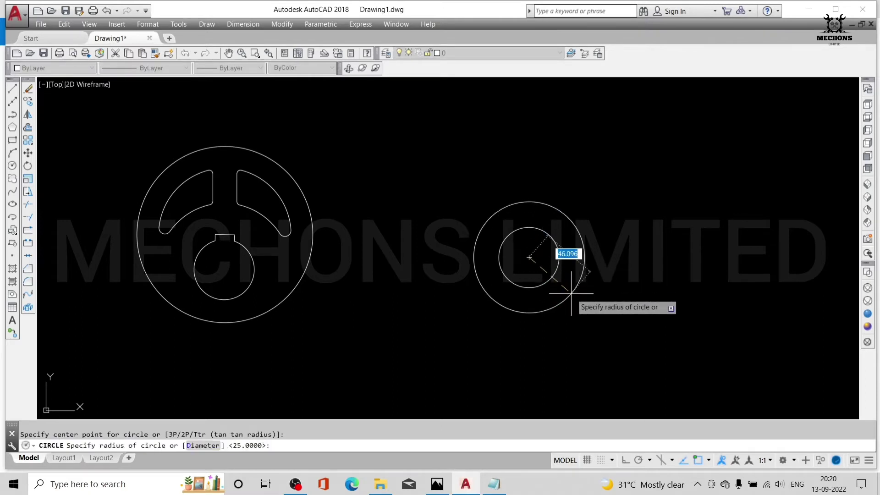
{"action": "key", "text": "Return"}
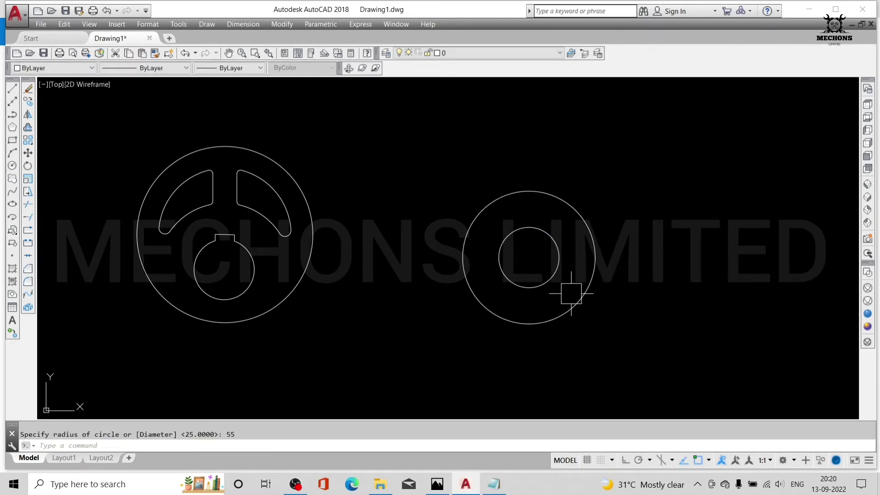
{"action": "type", "text": "L"}
Step: Draw a 29-unit vertical construction line upward from the circles' centre
{"action": "key", "text": "Return"}
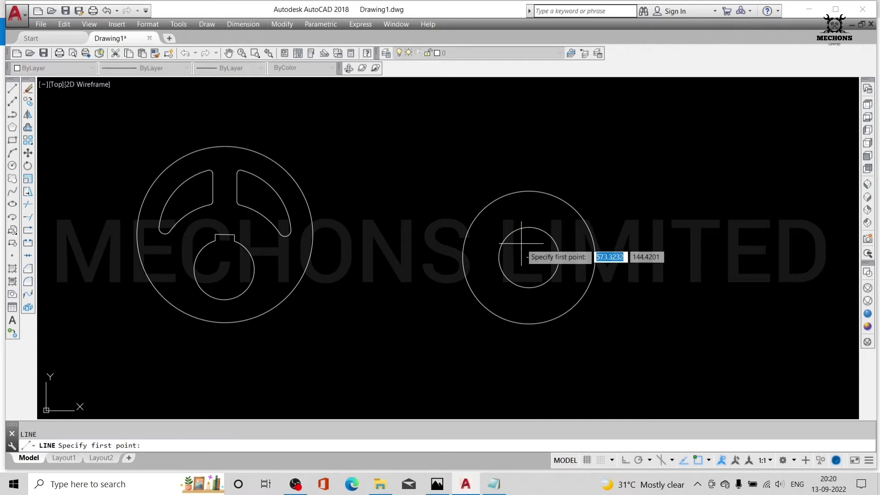
{"action": "left_click", "coordinate": [530, 257]}
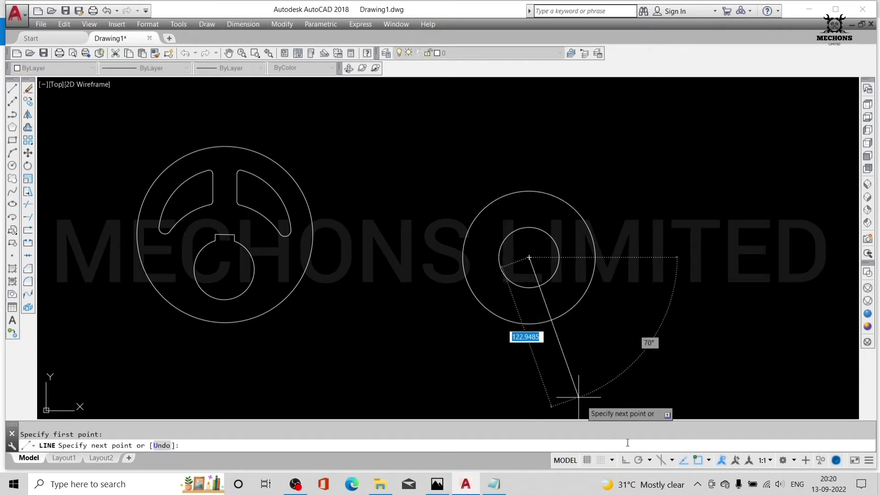
{"action": "left_click", "coordinate": [625, 460]}
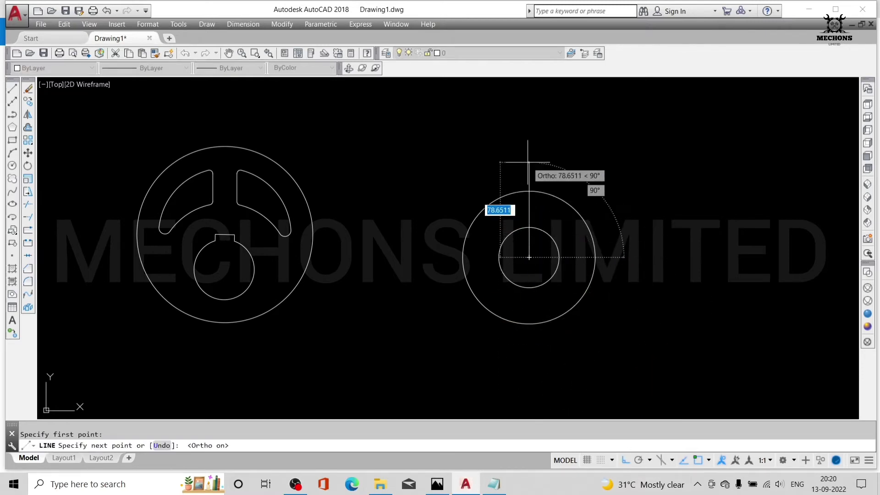
{"action": "key", "text": "Return"}
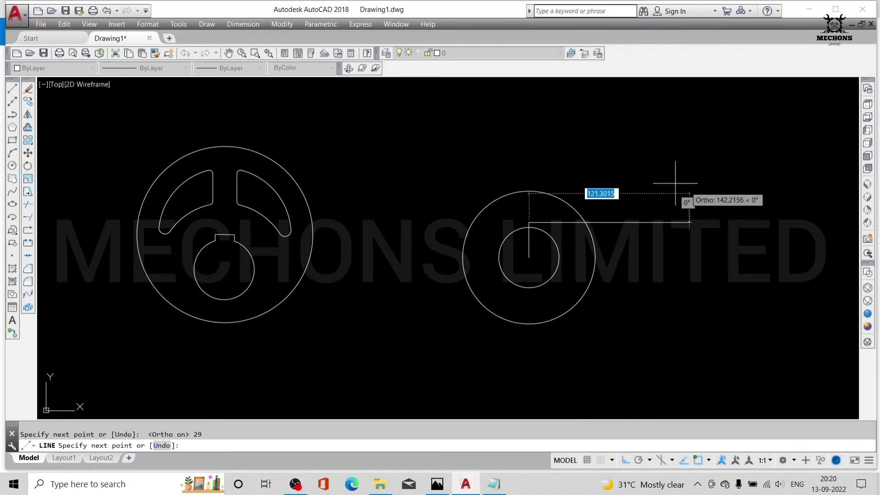
{"action": "key", "text": "Escape"}
Step: Draw R55 and R73 circles at the line's top end, then delete the construction line
{"action": "key", "text": "Return"}
{"action": "scroll", "coordinate": [529, 216], "scroll_direction": "up", "scroll_amount": 4}
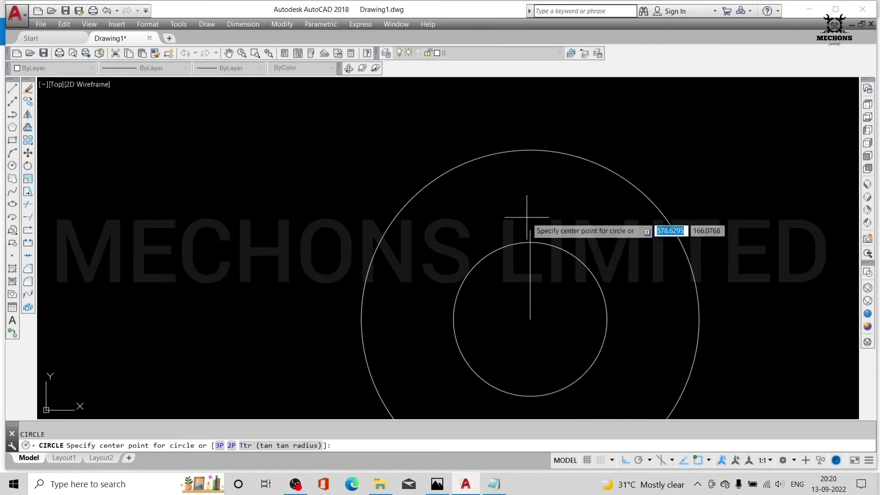
{"action": "left_click", "coordinate": [531, 229]}
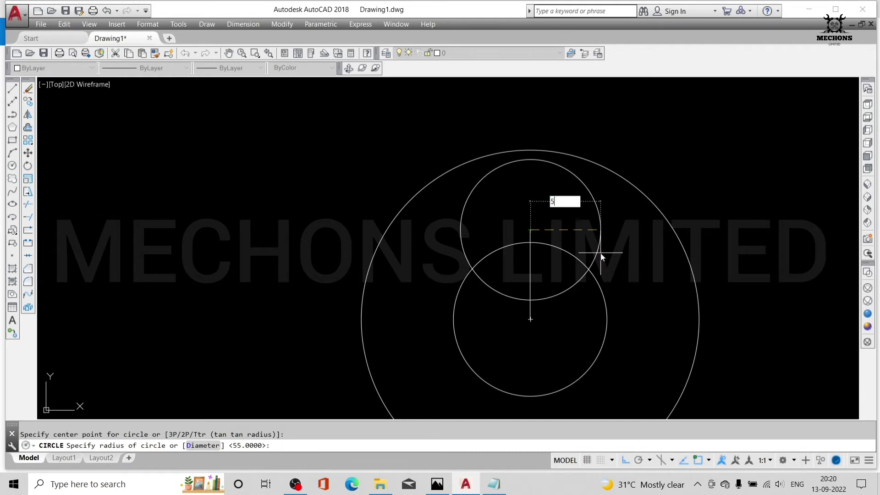
{"action": "type", "text": "5"}
{"action": "key", "text": "Return"}
{"action": "key", "text": "Return"}
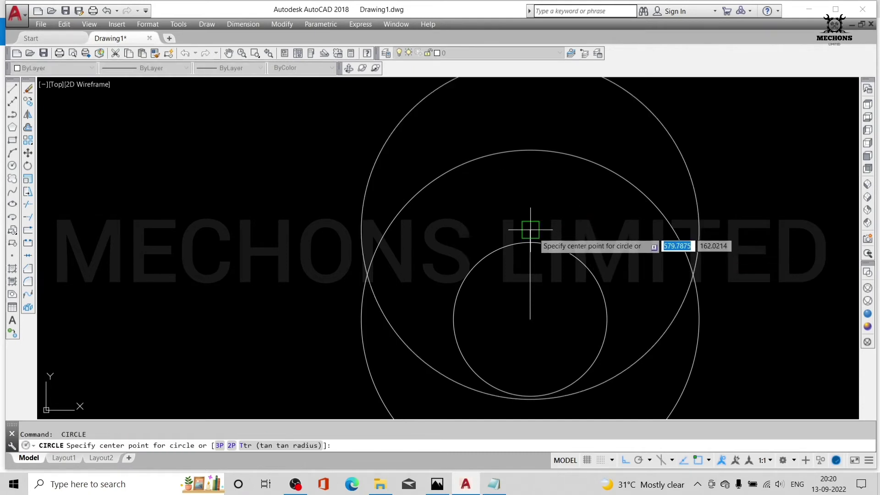
{"action": "left_click", "coordinate": [531, 230]}
{"action": "type", "text": "73"}
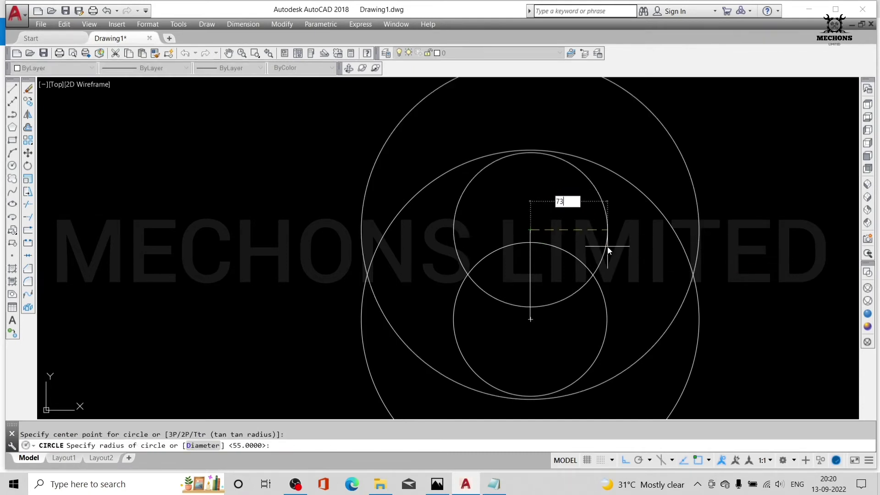
{"action": "key", "text": "Return"}
{"action": "scroll", "coordinate": [608, 248], "scroll_direction": "down", "scroll_amount": 3}
{"action": "scroll", "coordinate": [605, 252], "scroll_direction": "down", "scroll_amount": 1}
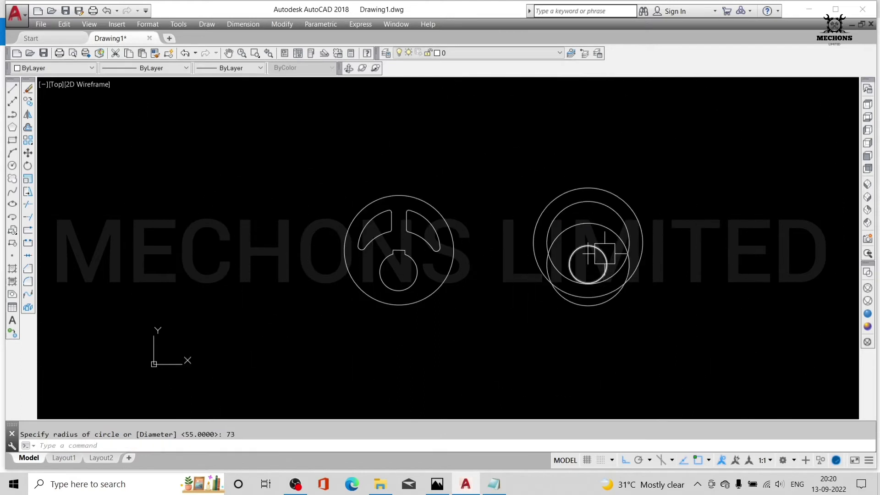
{"action": "scroll", "coordinate": [588, 264], "scroll_direction": "up", "scroll_amount": 2}
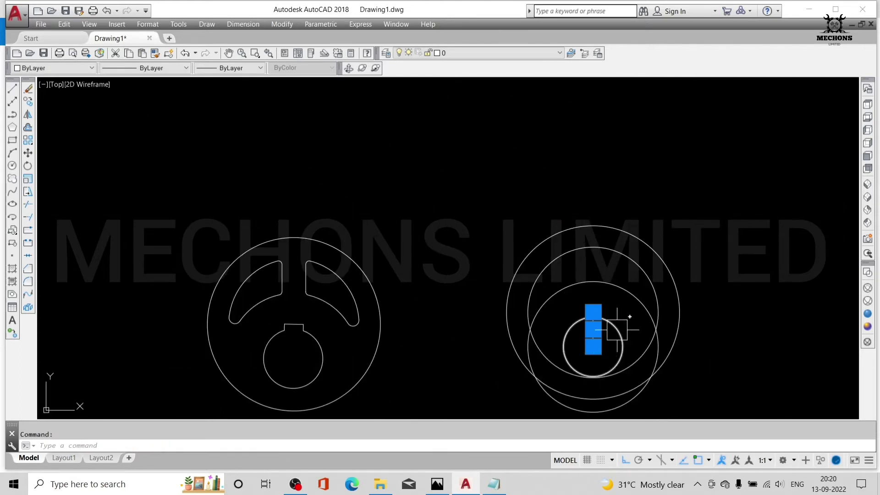
{"action": "key", "text": "Delete"}
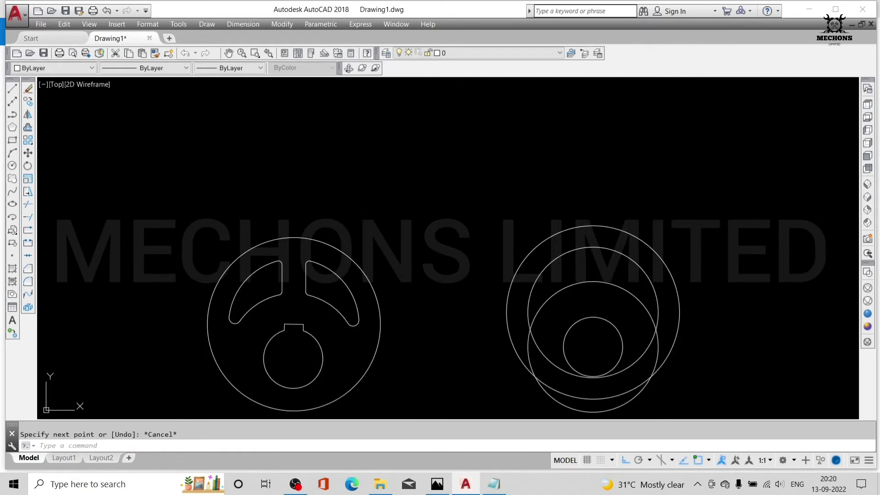
{"action": "key", "text": "Return"}
Step: Draw a vertical centre line from the outer circle's top down through the circles
{"action": "left_click", "coordinate": [593, 225]}
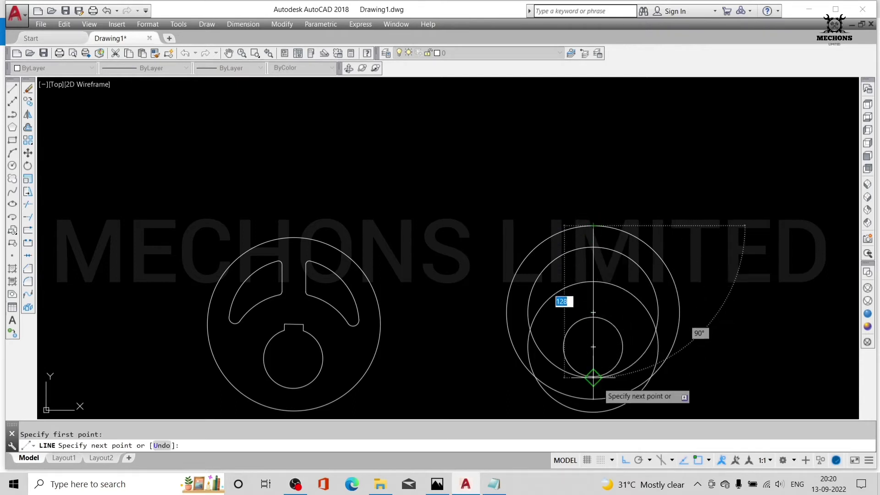
{"action": "left_click", "coordinate": [594, 398]}
{"action": "key", "text": "Escape"}
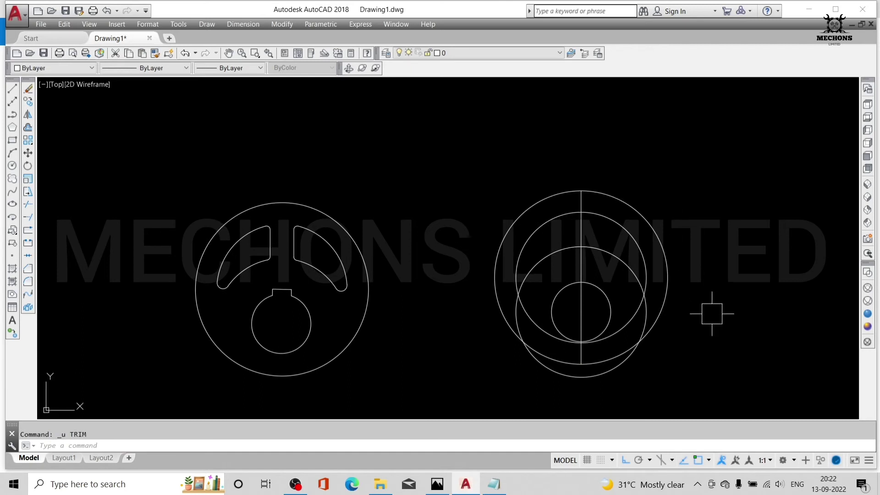
Step: Trim away all circle arcs left of the vertical centre line
{"action": "key", "text": "Return"}
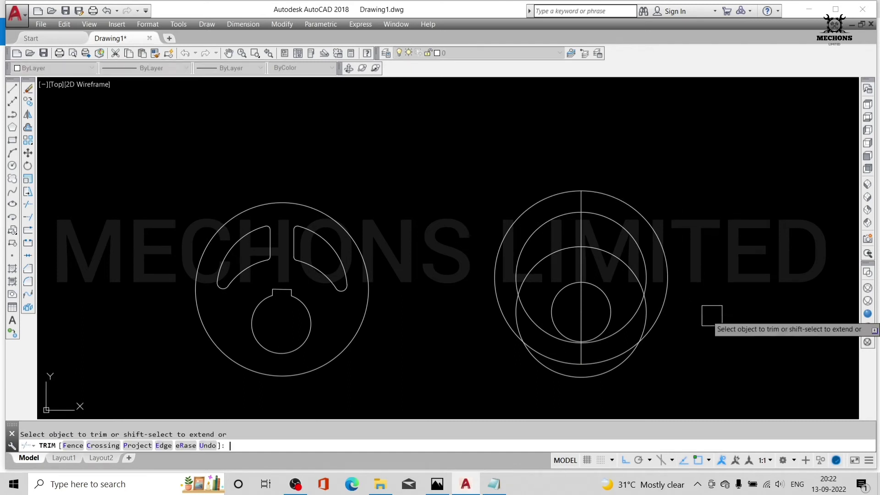
{"action": "left_click", "coordinate": [543, 198]}
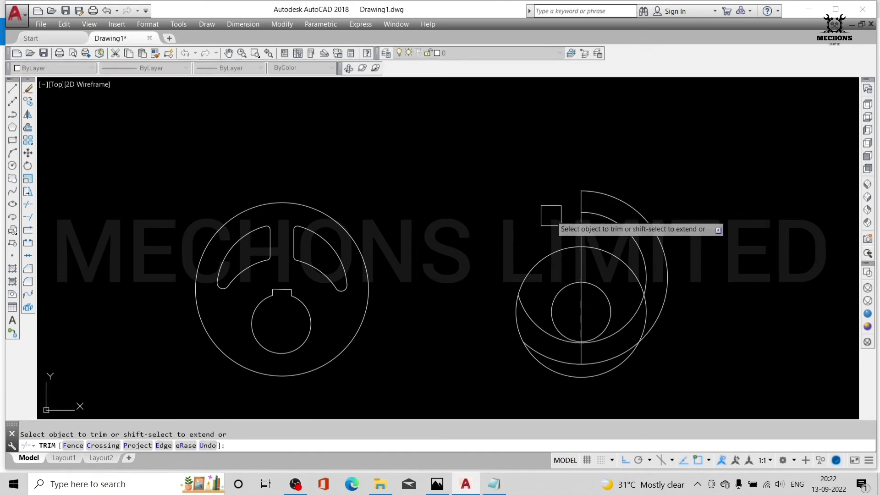
{"action": "left_click", "coordinate": [542, 225]}
{"action": "left_click", "coordinate": [544, 259]}
{"action": "left_click", "coordinate": [558, 302]}
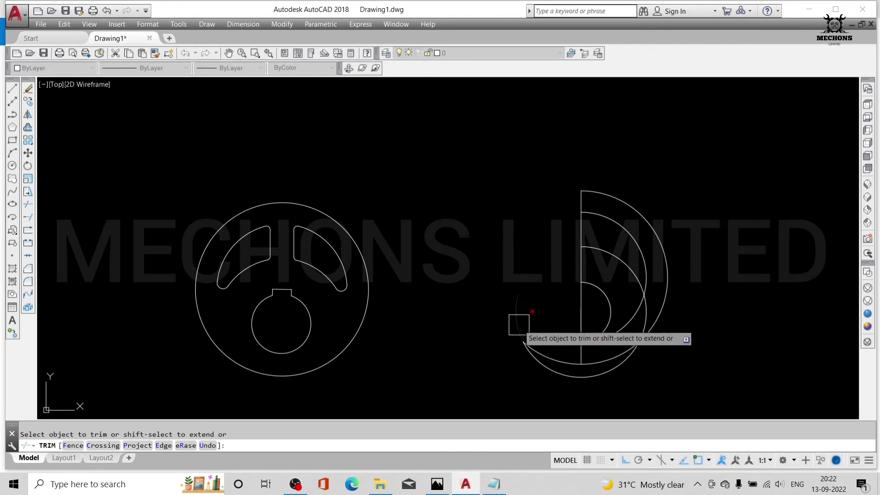
{"action": "left_click", "coordinate": [520, 323]}
{"action": "left_click", "coordinate": [552, 363]}
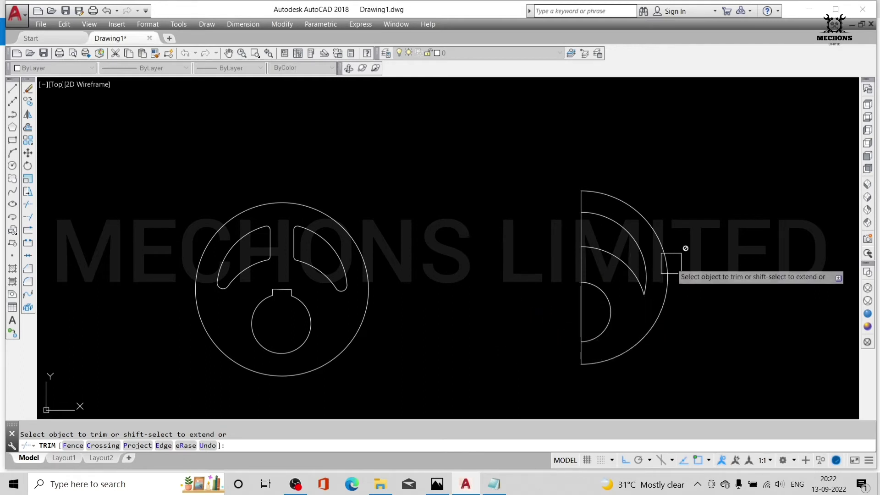
{"action": "key", "text": "Escape"}
Step: Offset the vertical line 10 units to the right
{"action": "key", "text": "Return"}
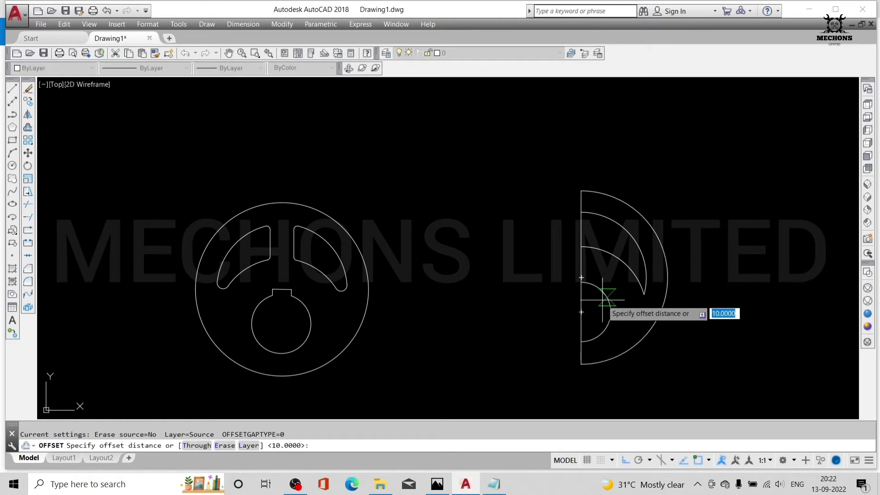
{"action": "key", "text": "Return"}
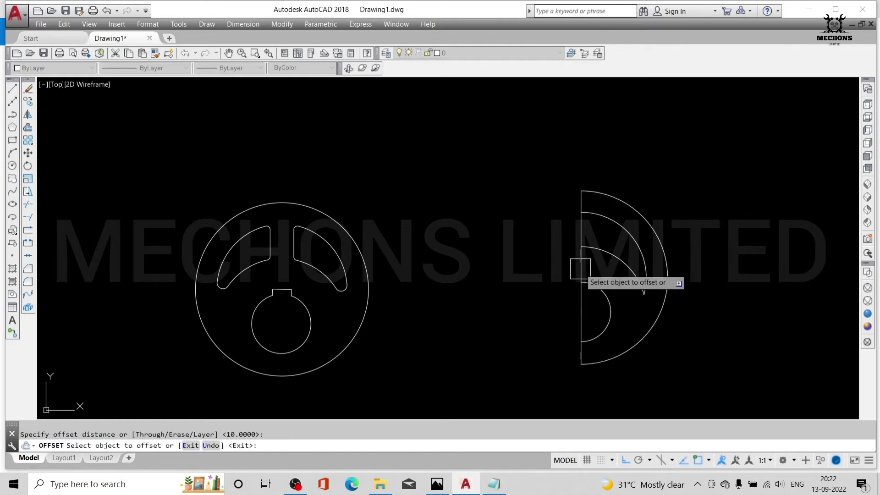
{"action": "left_click", "coordinate": [580, 267]}
{"action": "left_click", "coordinate": [587, 269]}
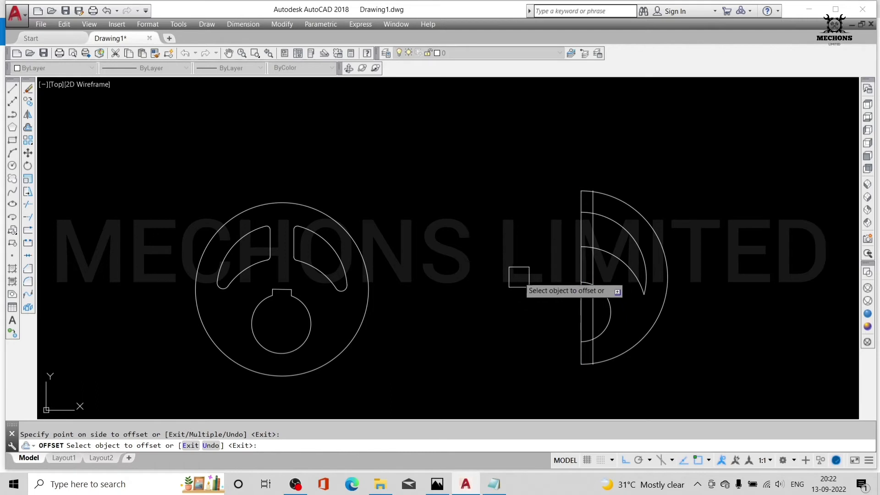
{"action": "key", "text": "Escape"}
{"action": "type", "text": "TR"}
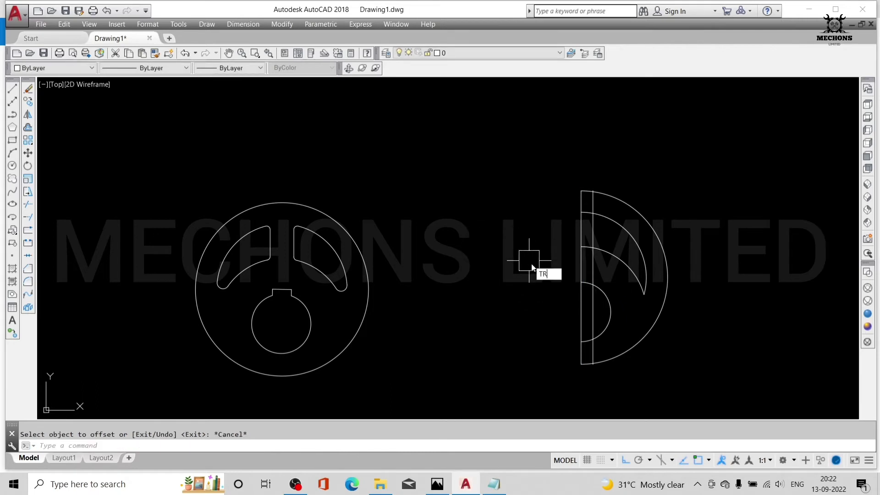
Step: Trim the short lower arc piece between the two vertical lines
{"action": "key", "text": "Return"}
{"action": "scroll", "coordinate": [584, 211], "scroll_direction": "up", "scroll_amount": 2}
{"action": "scroll", "coordinate": [603, 196], "scroll_direction": "up", "scroll_amount": 2}
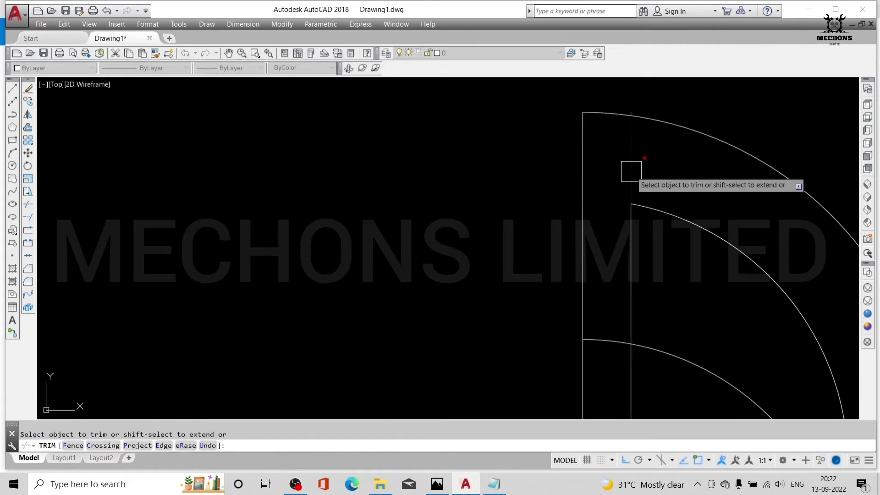
{"action": "scroll", "coordinate": [631, 127], "scroll_direction": "up", "scroll_amount": 4}
{"action": "scroll", "coordinate": [647, 87], "scroll_direction": "down", "scroll_amount": 4}
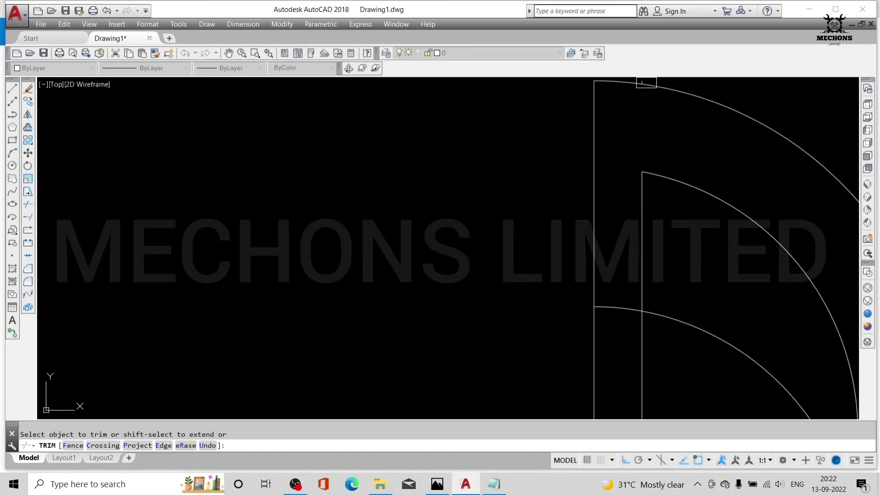
{"action": "middle_click_drag", "start_coordinate": [647, 83], "coordinate": [640, 102]}
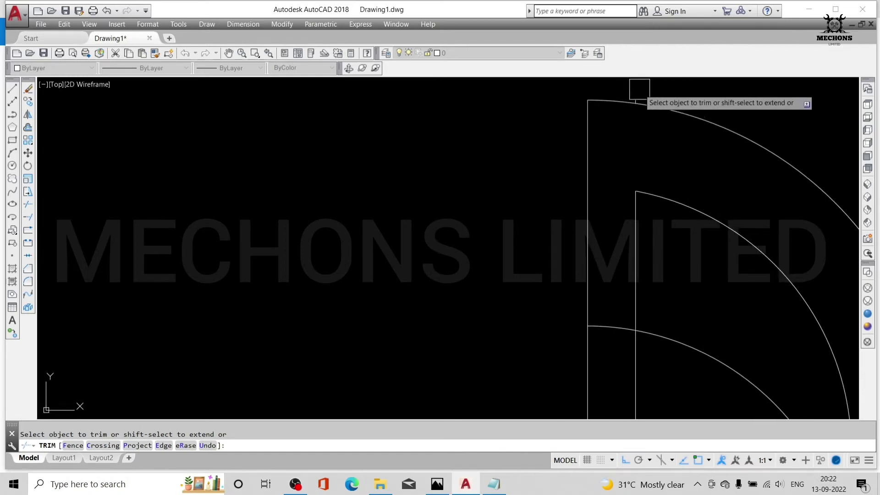
{"action": "left_click", "coordinate": [610, 327]}
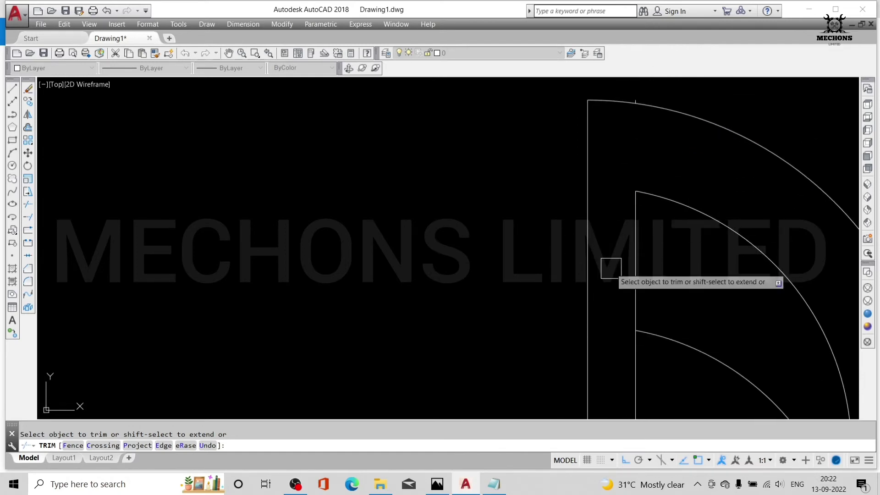
{"action": "scroll", "coordinate": [623, 134], "scroll_direction": "up", "scroll_amount": 4}
{"action": "scroll", "coordinate": [631, 248], "scroll_direction": "down", "scroll_amount": 8}
{"action": "scroll", "coordinate": [625, 262], "scroll_direction": "down", "scroll_amount": 4}
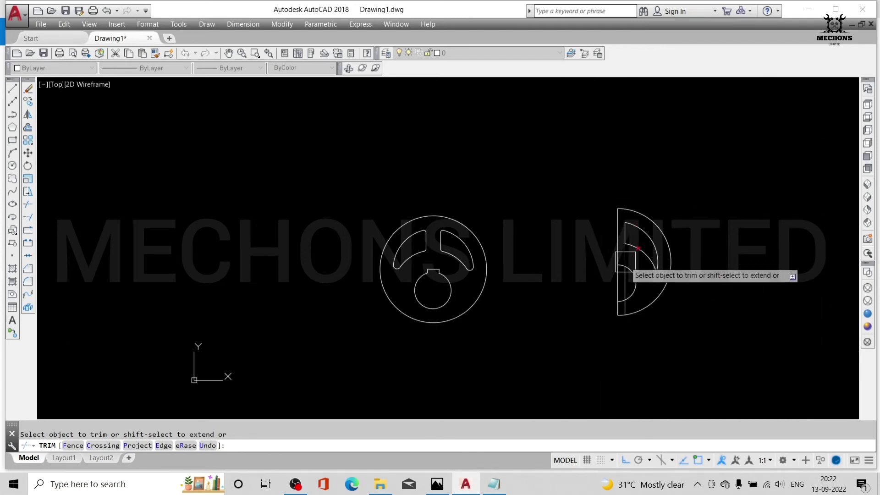
{"action": "scroll", "coordinate": [635, 251], "scroll_direction": "up", "scroll_amount": 4}
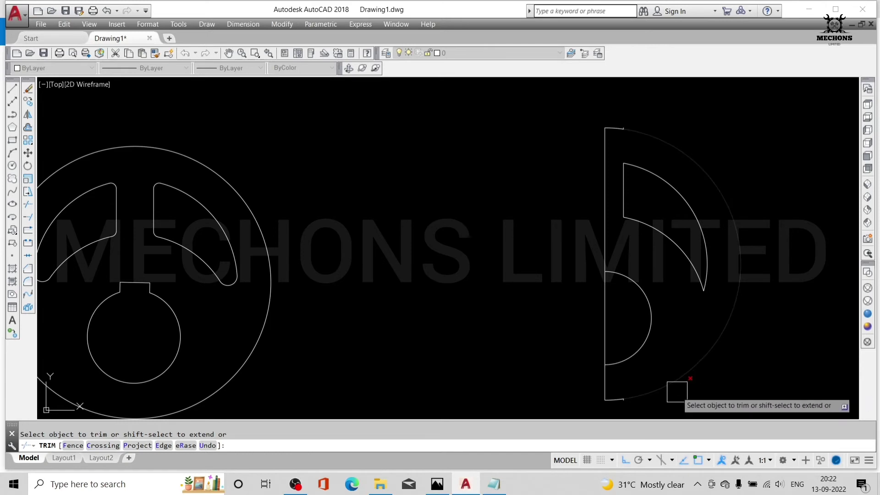
{"action": "key", "text": "Escape"}
Step: Delete the leftover arc near the half-plate's top-left corner
{"action": "scroll", "coordinate": [642, 413], "scroll_direction": "up", "scroll_amount": 5}
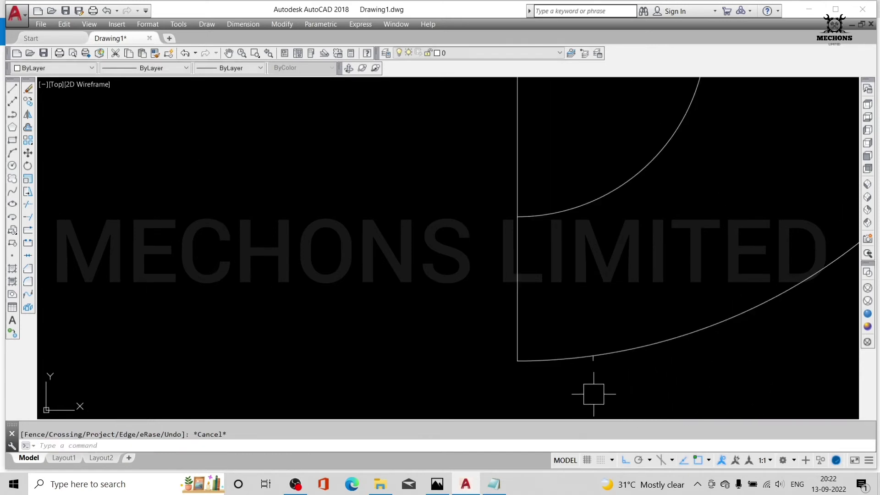
{"action": "scroll", "coordinate": [592, 393], "scroll_direction": "up", "scroll_amount": 2}
{"action": "scroll", "coordinate": [580, 289], "scroll_direction": "down", "scroll_amount": 4}
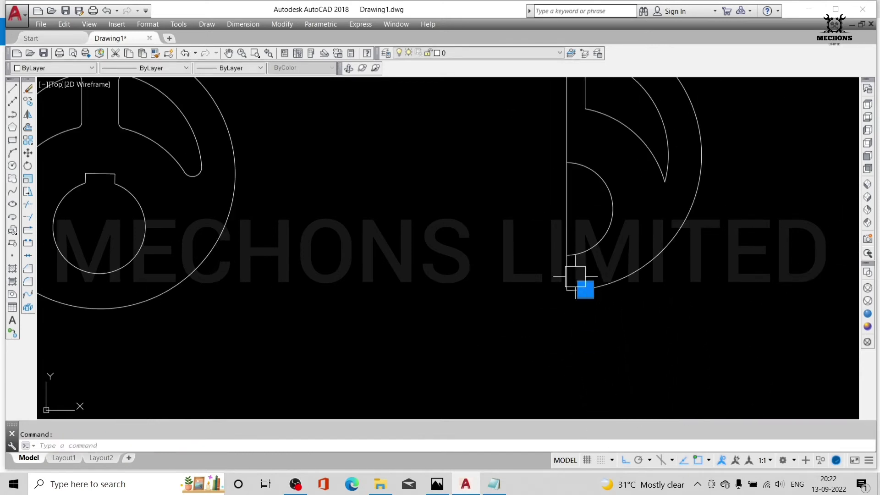
{"action": "scroll", "coordinate": [584, 197], "scroll_direction": "down", "scroll_amount": 2}
{"action": "scroll", "coordinate": [588, 172], "scroll_direction": "up", "scroll_amount": 5}
{"action": "middle_click_drag", "start_coordinate": [564, 135], "coordinate": [546, 112]}
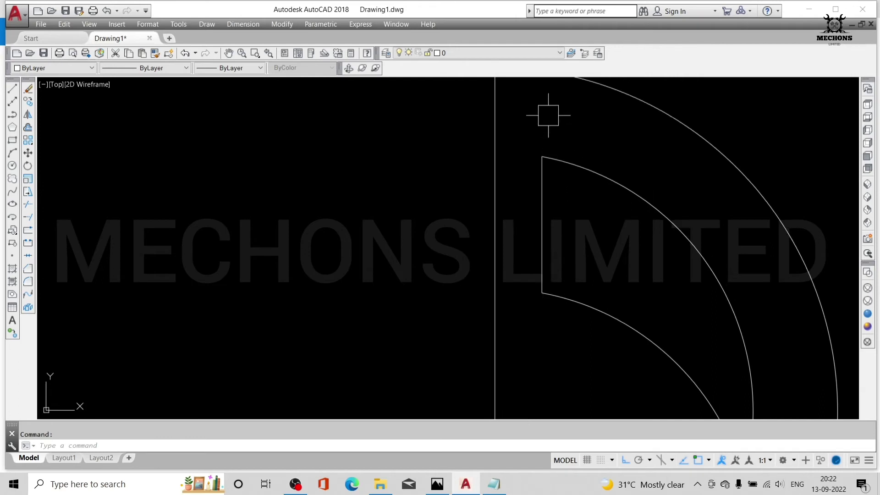
{"action": "scroll", "coordinate": [556, 255], "scroll_direction": "up", "scroll_amount": 3}
{"action": "scroll", "coordinate": [547, 206], "scroll_direction": "up", "scroll_amount": 2}
{"action": "scroll", "coordinate": [558, 227], "scroll_direction": "up", "scroll_amount": 2}
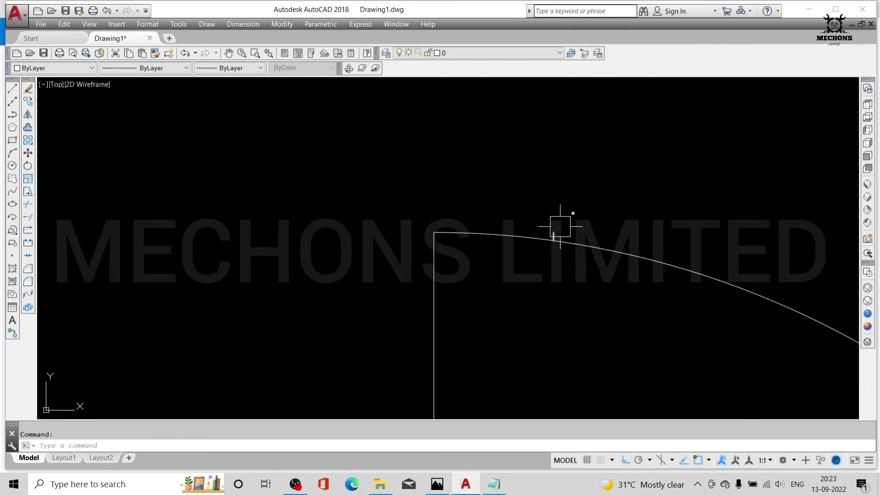
{"action": "left_click", "coordinate": [561, 226]}
{"action": "key", "text": "Delete"}
{"action": "scroll", "coordinate": [583, 358], "scroll_direction": "down", "scroll_amount": 3}
{"action": "scroll", "coordinate": [582, 357], "scroll_direction": "down", "scroll_amount": 1}
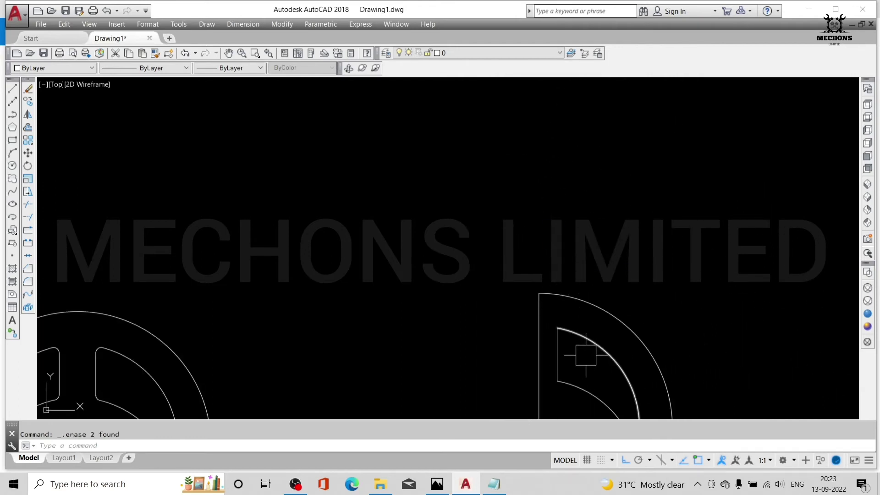
{"action": "scroll", "coordinate": [583, 357], "scroll_direction": "up", "scroll_amount": 1}
{"action": "type", "text": "o"}
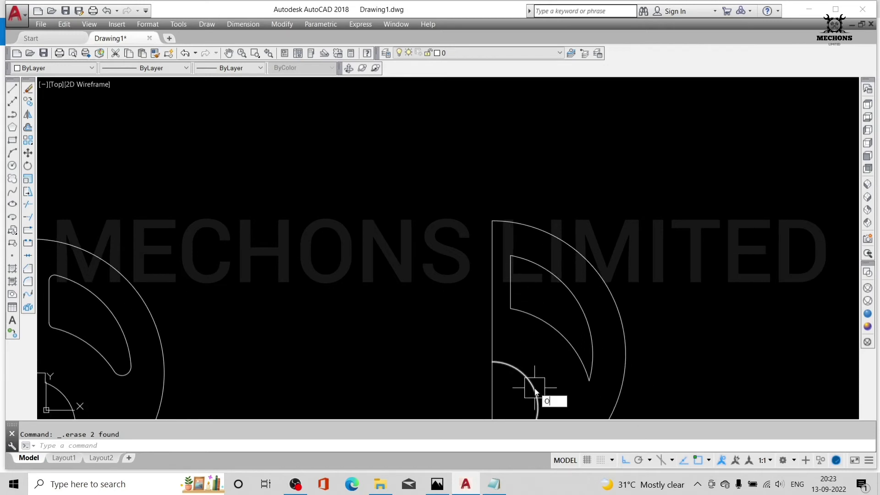
Step: Offset the vertical centre line by 8 to form the key's side
{"action": "key", "text": "Return"}
{"action": "type", "text": "8"}
{"action": "key", "text": "Return"}
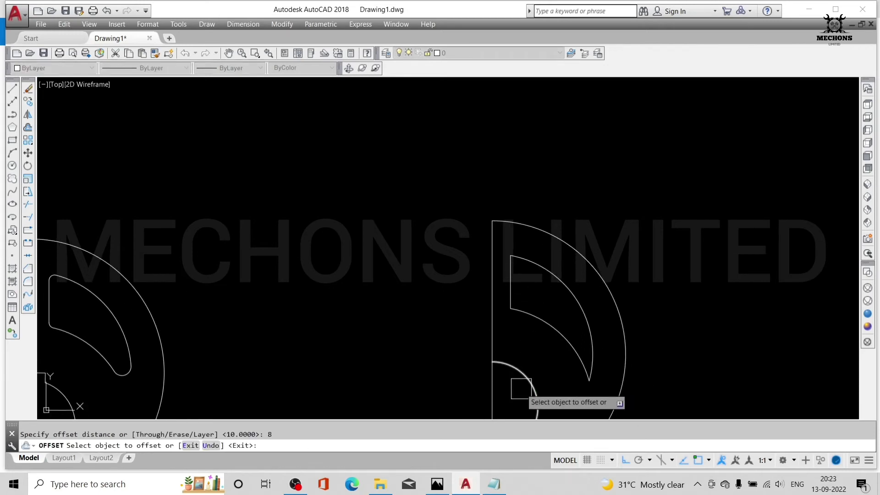
{"action": "left_click", "coordinate": [493, 397]}
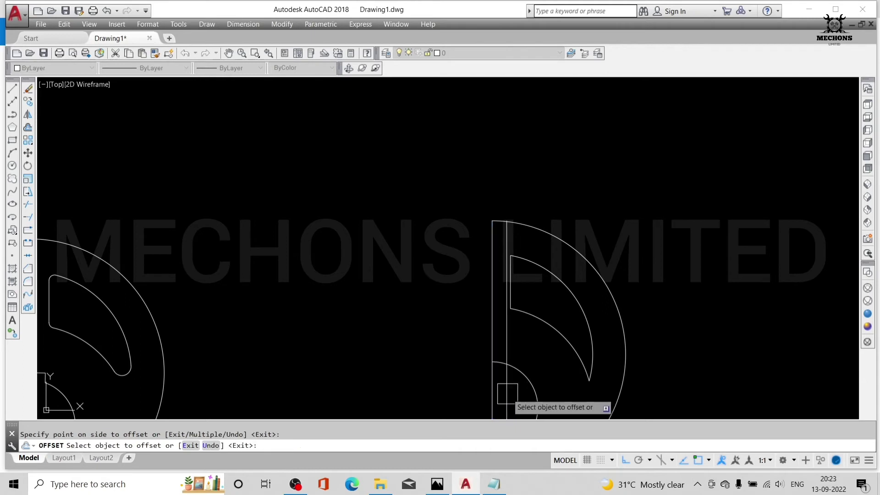
{"action": "key", "text": "Escape"}
{"action": "type", "text": "l"}
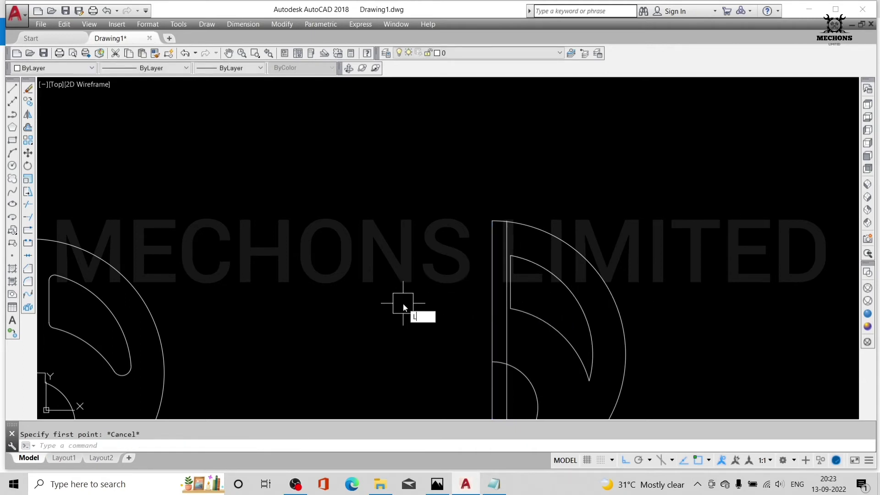
Step: Start the key's top-edge line from a point on the offset line
{"action": "key", "text": "Return"}
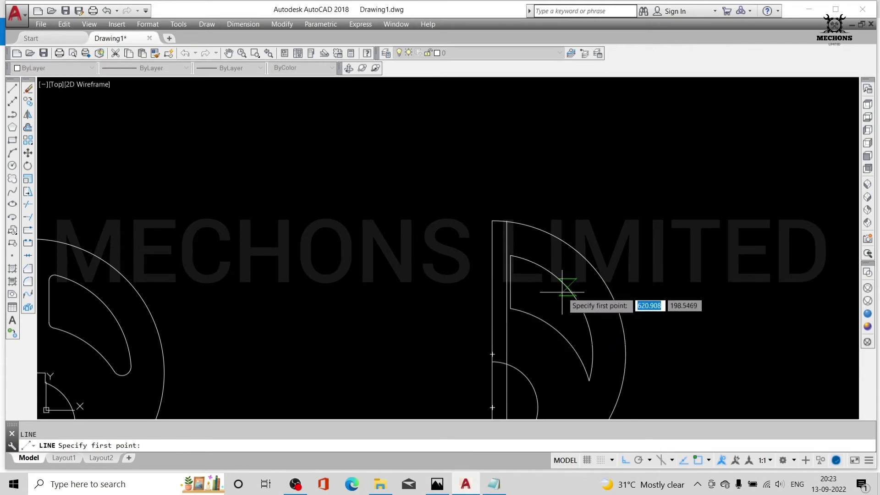
{"action": "left_click", "coordinate": [493, 354]}
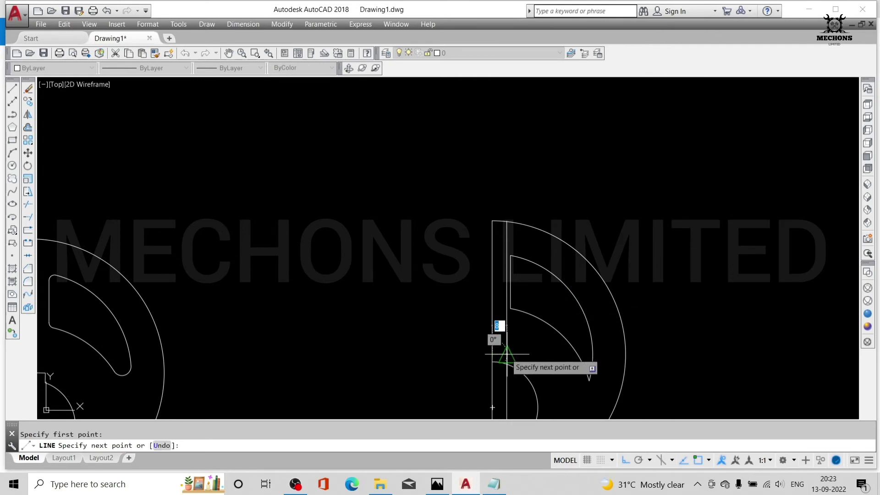
{"action": "scroll", "coordinate": [506, 354], "scroll_direction": "up", "scroll_amount": 3}
{"action": "scroll", "coordinate": [500, 360], "scroll_direction": "up", "scroll_amount": 3}
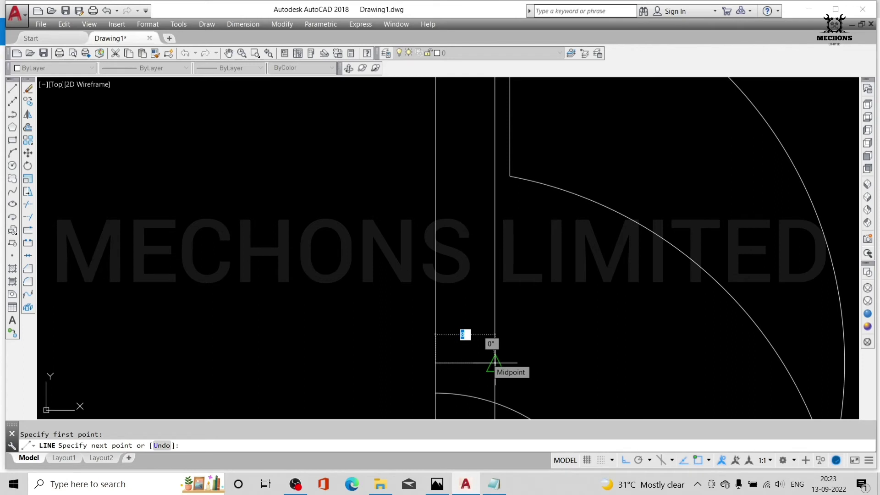
{"action": "key", "text": "Escape"}
{"action": "scroll", "coordinate": [530, 341], "scroll_direction": "down", "scroll_amount": 5}
{"action": "type", "text": "TR"}
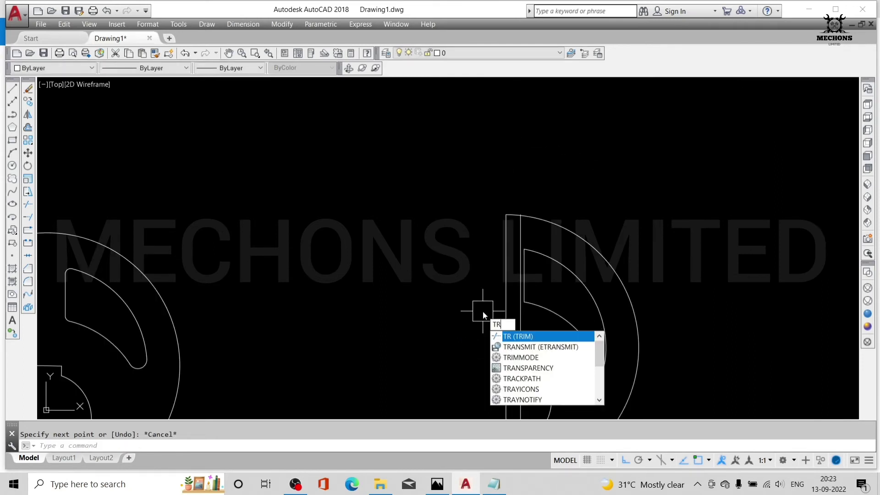
Step: Trim the three unwanted vertical segments around the key to form the rectangular notch
{"action": "key", "text": "Return"}
{"action": "key", "text": "Return"}
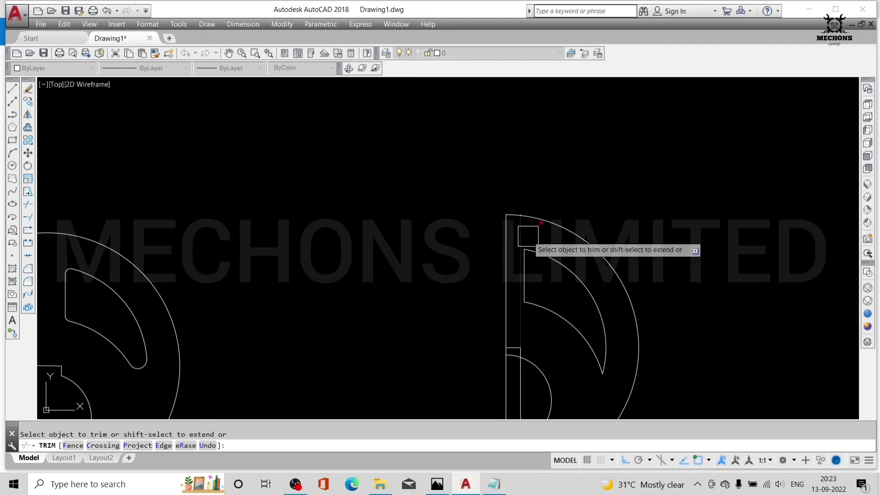
{"action": "left_click", "coordinate": [526, 275]}
{"action": "scroll", "coordinate": [513, 341], "scroll_direction": "up", "scroll_amount": 3}
{"action": "scroll", "coordinate": [511, 345], "scroll_direction": "up", "scroll_amount": 3}
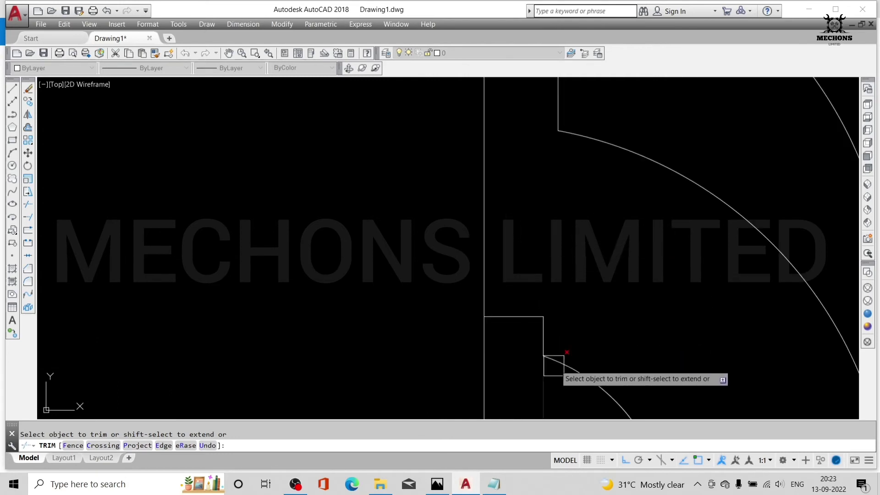
{"action": "left_click", "coordinate": [548, 393]}
{"action": "scroll", "coordinate": [559, 306], "scroll_direction": "down", "scroll_amount": 6}
{"action": "scroll", "coordinate": [589, 367], "scroll_direction": "down", "scroll_amount": 3}
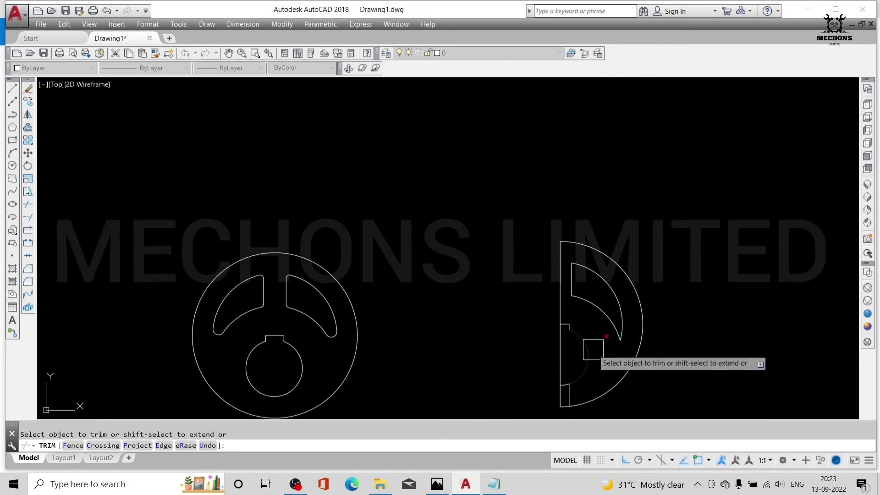
{"action": "scroll", "coordinate": [570, 294], "scroll_direction": "up", "scroll_amount": 1}
{"action": "scroll", "coordinate": [538, 356], "scroll_direction": "up", "scroll_amount": 5}
{"action": "scroll", "coordinate": [560, 288], "scroll_direction": "up", "scroll_amount": 3}
{"action": "left_click", "coordinate": [567, 283]}
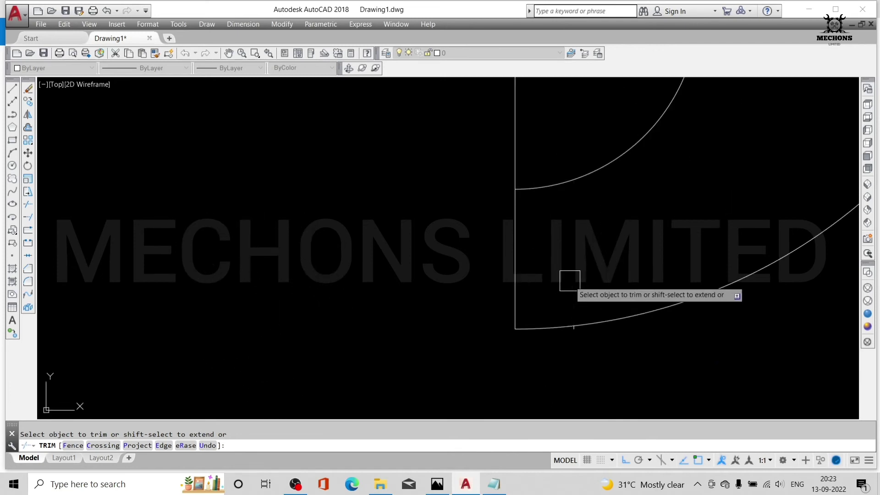
{"action": "scroll", "coordinate": [558, 354], "scroll_direction": "up", "scroll_amount": 5}
{"action": "key", "text": "Escape"}
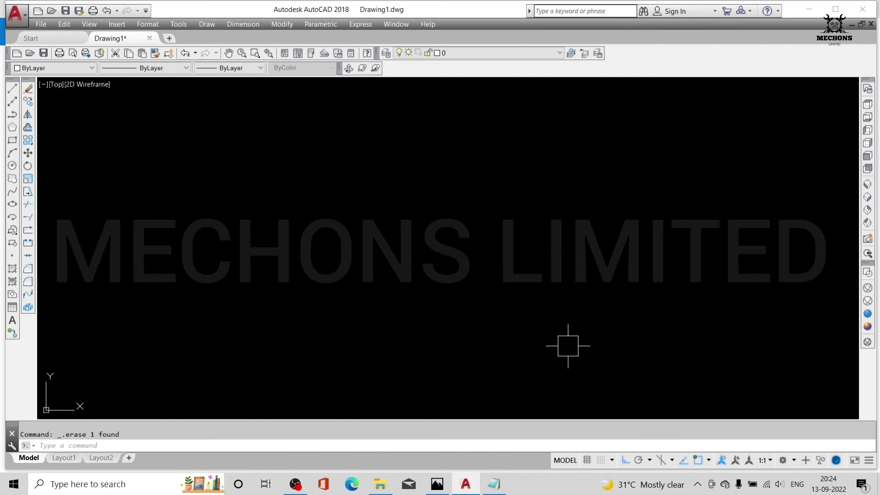
Step: Erase the small leftover stub near the outer arc's corner
{"action": "scroll", "coordinate": [568, 346], "scroll_direction": "down", "scroll_amount": 3}
{"action": "scroll", "coordinate": [582, 346], "scroll_direction": "down", "scroll_amount": 3}
{"action": "scroll", "coordinate": [587, 342], "scroll_direction": "up", "scroll_amount": 2}
{"action": "scroll", "coordinate": [564, 276], "scroll_direction": "up", "scroll_amount": 5}
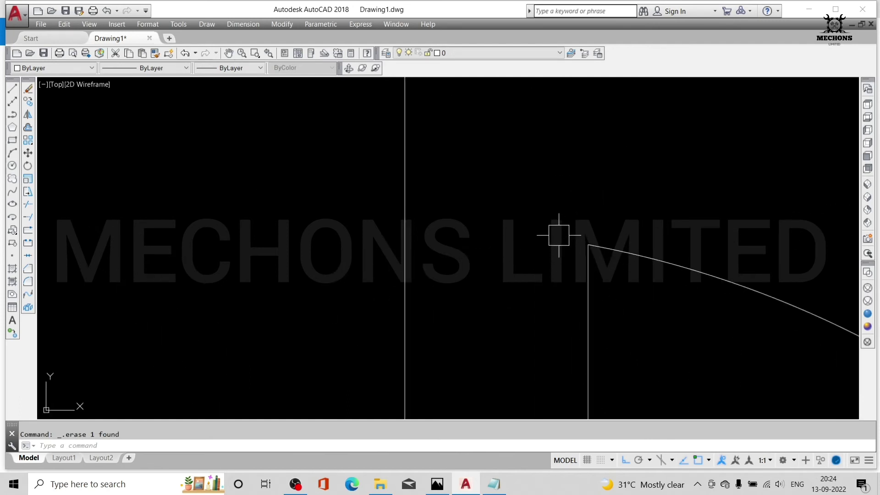
{"action": "scroll", "coordinate": [559, 235], "scroll_direction": "up", "scroll_amount": 1}
{"action": "middle_click_drag", "start_coordinate": [530, 249], "coordinate": [489, 80]}
{"action": "scroll", "coordinate": [460, 303], "scroll_direction": "up", "scroll_amount": 2}
{"action": "middle_click_drag", "start_coordinate": [496, 117], "coordinate": [518, 257]}
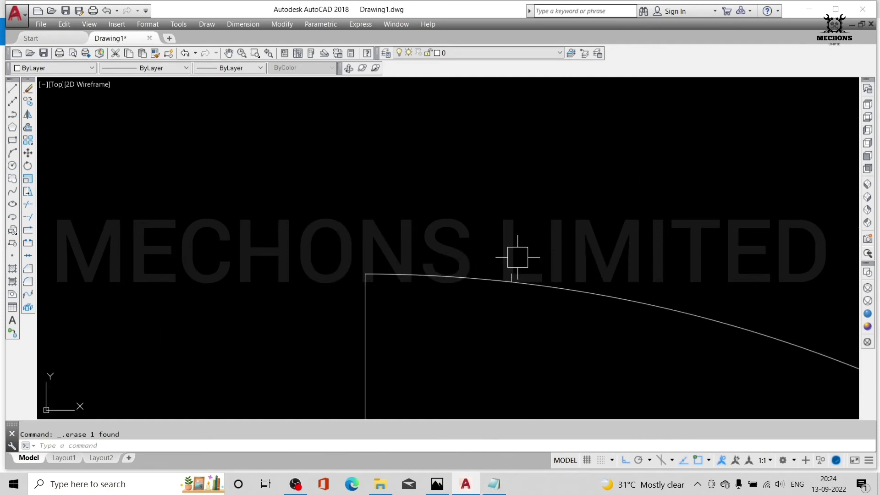
{"action": "scroll", "coordinate": [518, 257], "scroll_direction": "up", "scroll_amount": 4}
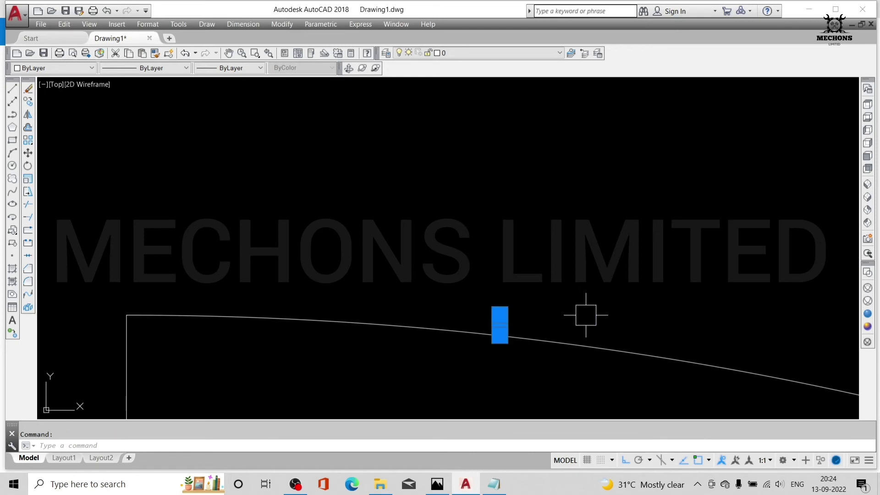
{"action": "key", "text": "Delete"}
{"action": "scroll", "coordinate": [560, 317], "scroll_direction": "down", "scroll_amount": 3}
{"action": "middle_click_drag", "start_coordinate": [595, 345], "coordinate": [530, 219]}
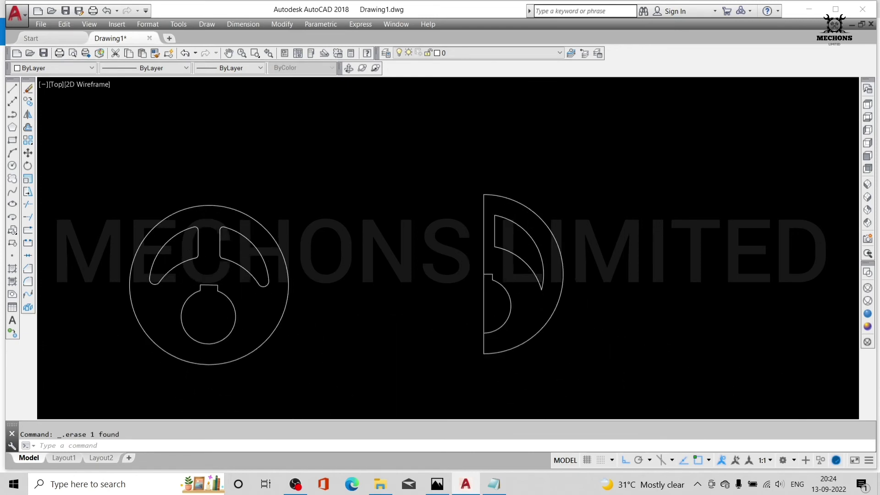
{"action": "type", "text": "F"}
Step: Fillet the slot's lower corner between its inner arc and side with radius 5
{"action": "key", "text": "Return"}
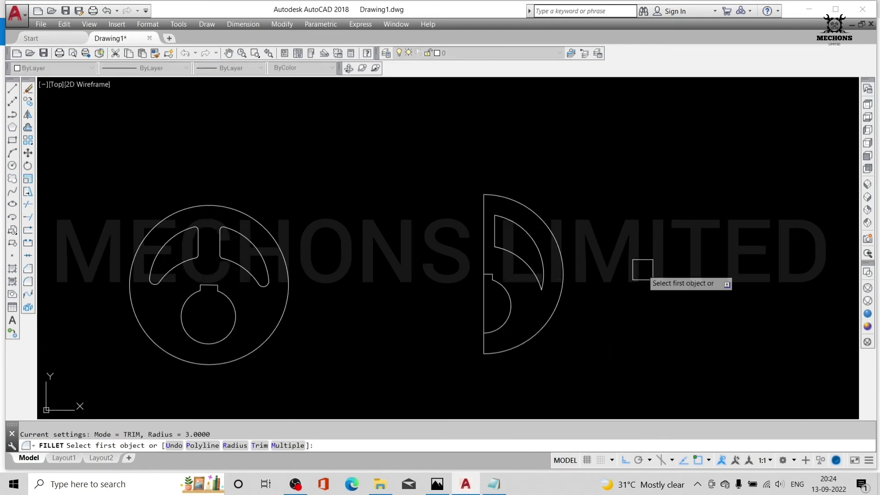
{"action": "type", "text": "R"}
{"action": "key", "text": "Return"}
{"action": "type", "text": "5"}
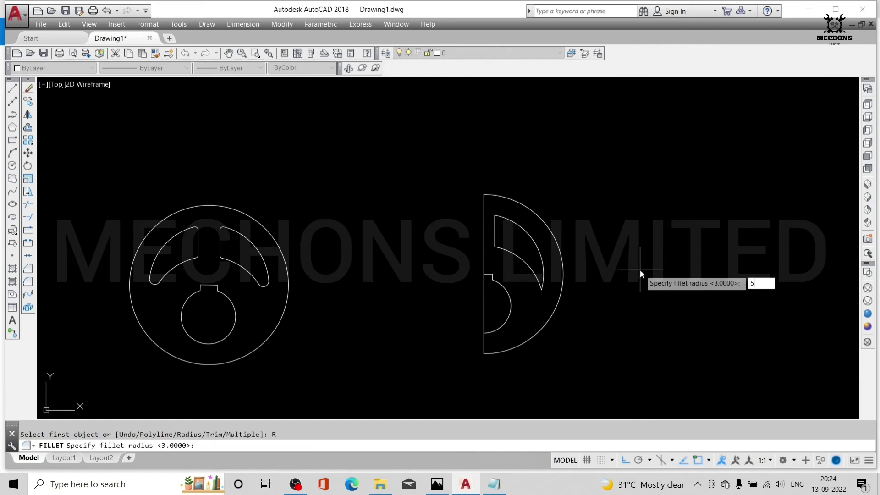
{"action": "key", "text": "Return"}
{"action": "left_click", "coordinate": [532, 275]}
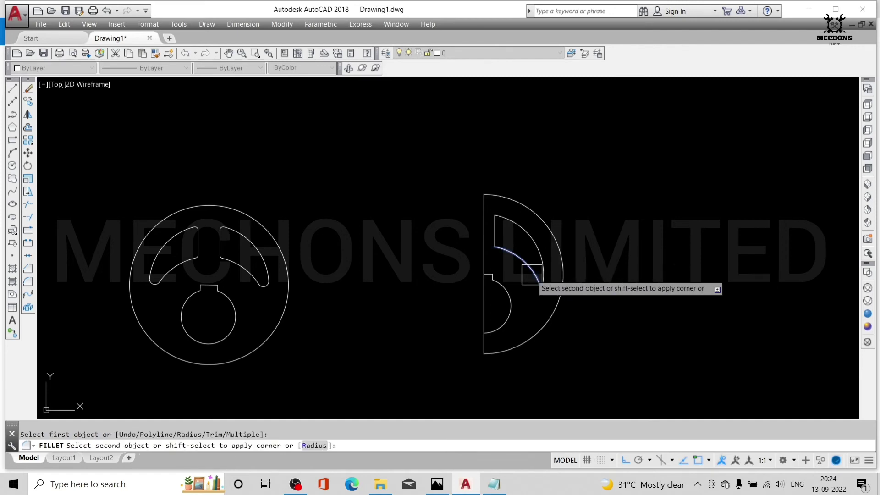
{"action": "left_click", "coordinate": [536, 259]}
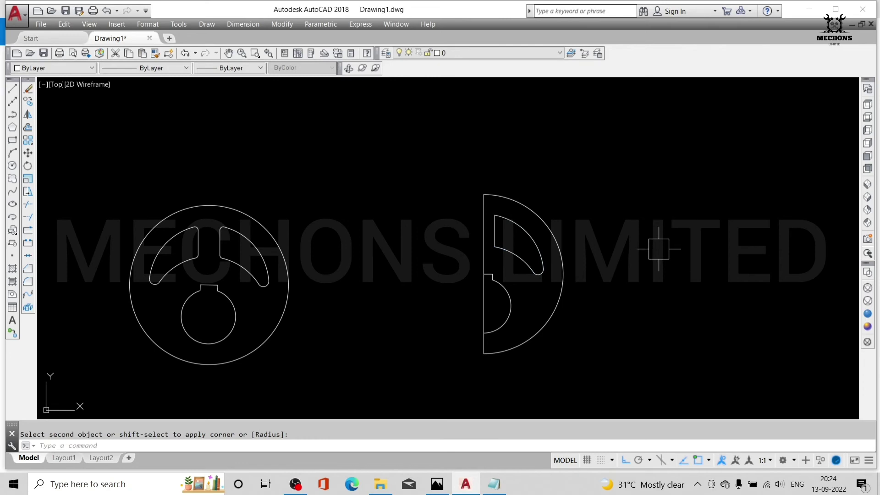
Step: Round the slot's top and bottom inner corners with R3 fillets
{"action": "key", "text": "Return"}
{"action": "key", "text": "Return"}
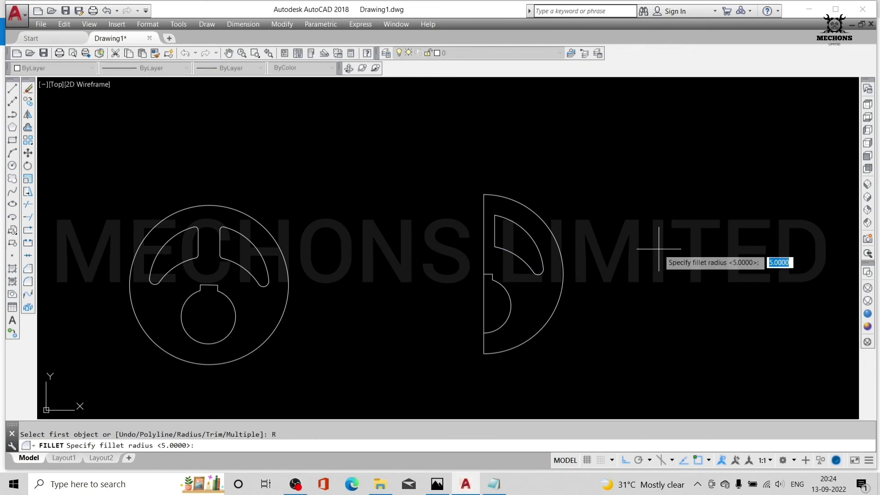
{"action": "type", "text": "3"}
{"action": "key", "text": "Return"}
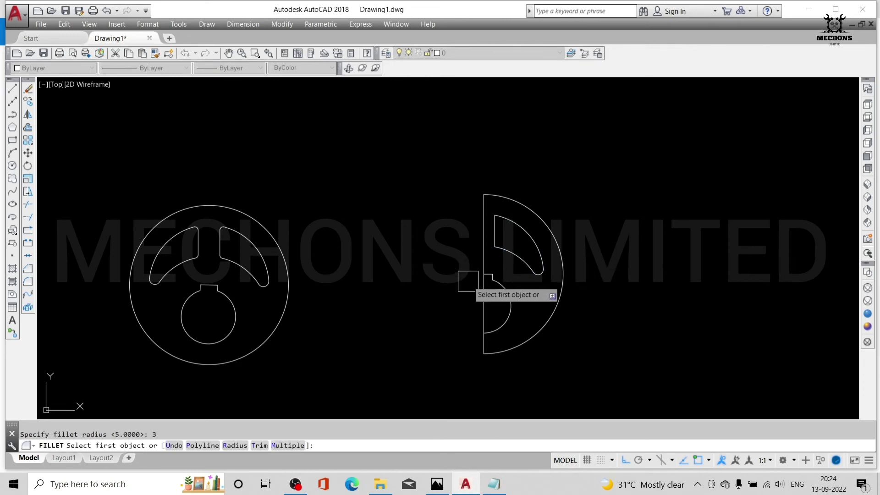
{"action": "type", "text": "M"}
{"action": "key", "text": "Return"}
{"action": "scroll", "coordinate": [504, 224], "scroll_direction": "up", "scroll_amount": 1}
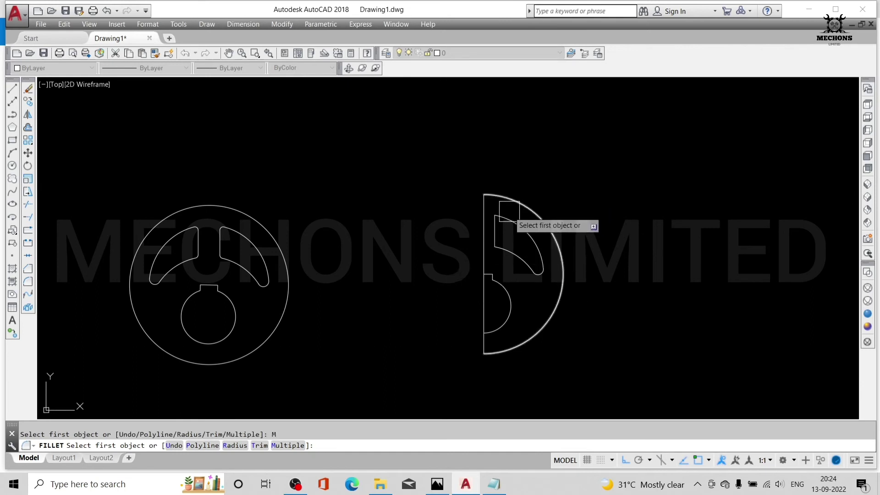
{"action": "scroll", "coordinate": [502, 215], "scroll_direction": "up", "scroll_amount": 3}
{"action": "left_click", "coordinate": [502, 214]}
{"action": "left_click", "coordinate": [450, 250]}
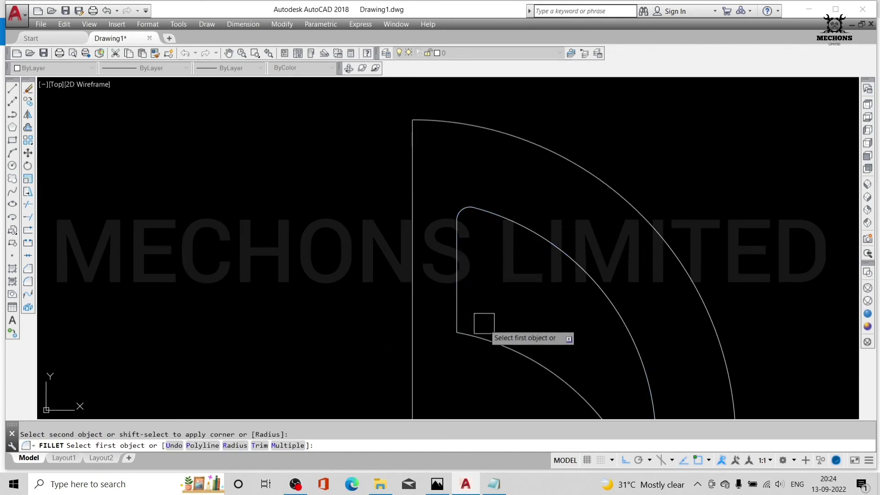
{"action": "left_click", "coordinate": [475, 329]}
{"action": "left_click", "coordinate": [460, 303]}
{"action": "scroll", "coordinate": [461, 301], "scroll_direction": "down", "scroll_amount": 7}
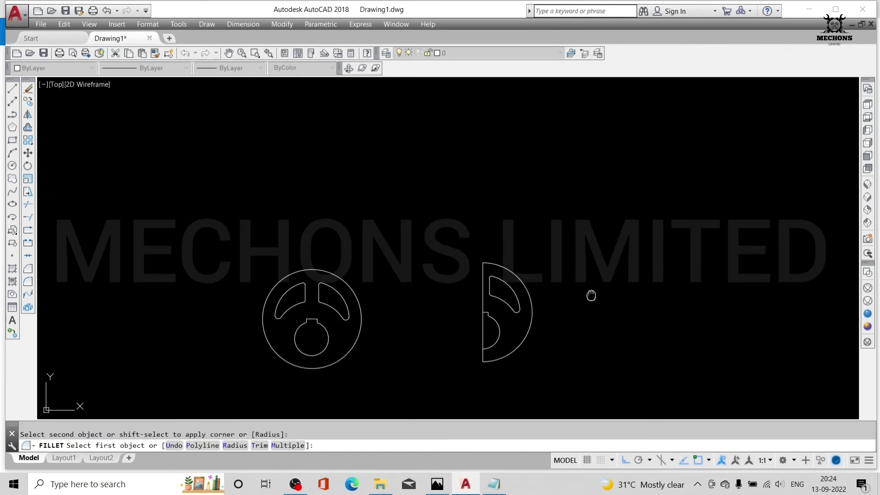
{"action": "scroll", "coordinate": [564, 298], "scroll_direction": "down", "scroll_amount": 1}
{"action": "key", "text": "Escape"}
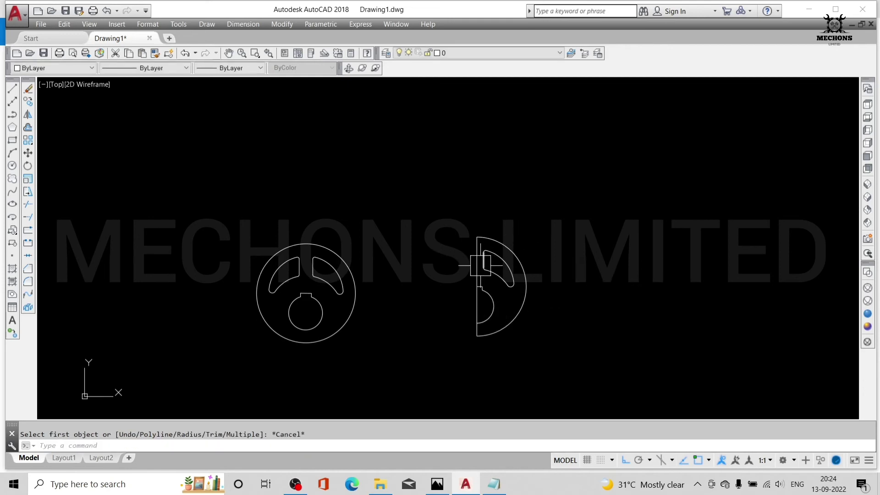
{"action": "scroll", "coordinate": [473, 273], "scroll_direction": "up", "scroll_amount": 2}
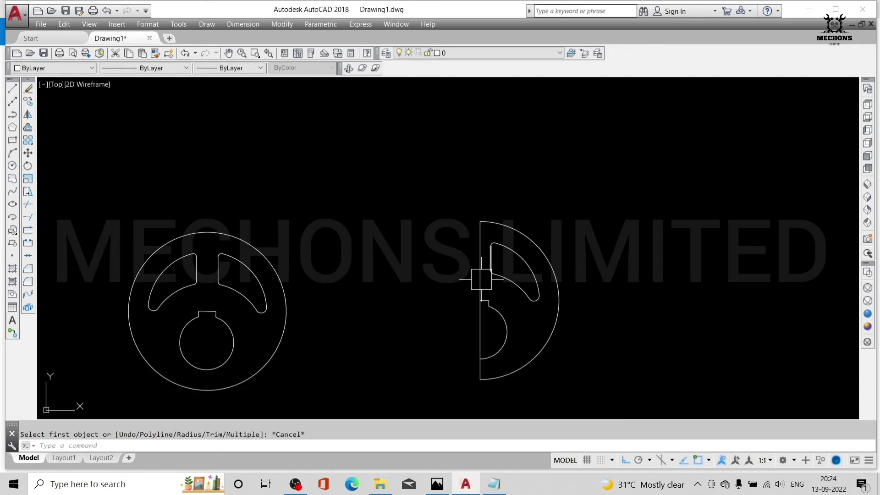
Step: Delete the vertical centre edge, then mirror the half-plate across its vertical axis, keeping the original
{"action": "left_click", "coordinate": [474, 279]}
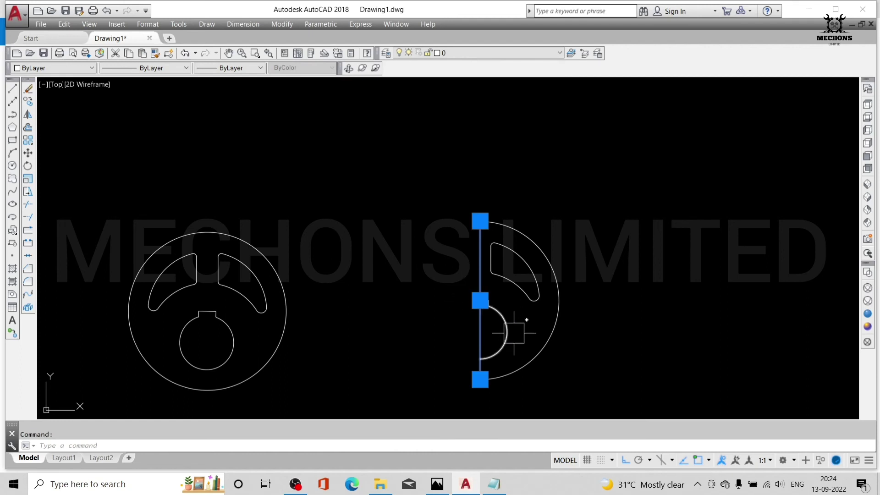
{"action": "key", "text": "Delete"}
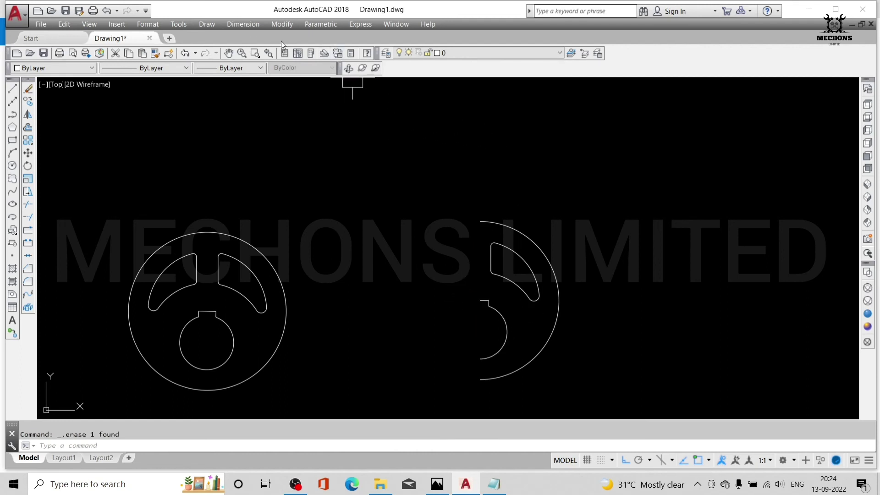
{"action": "left_click", "coordinate": [27, 115]}
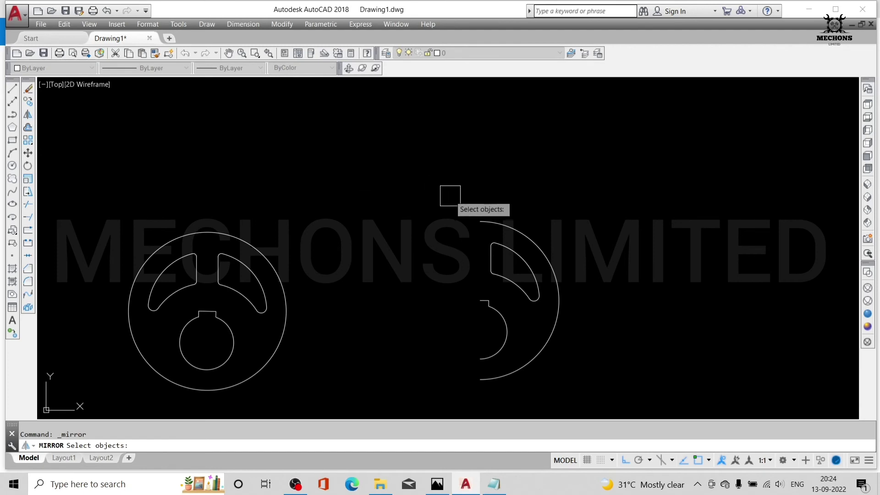
{"action": "left_click_drag", "start_coordinate": [451, 196], "coordinate": [456, 402]}
{"action": "key", "text": "Return"}
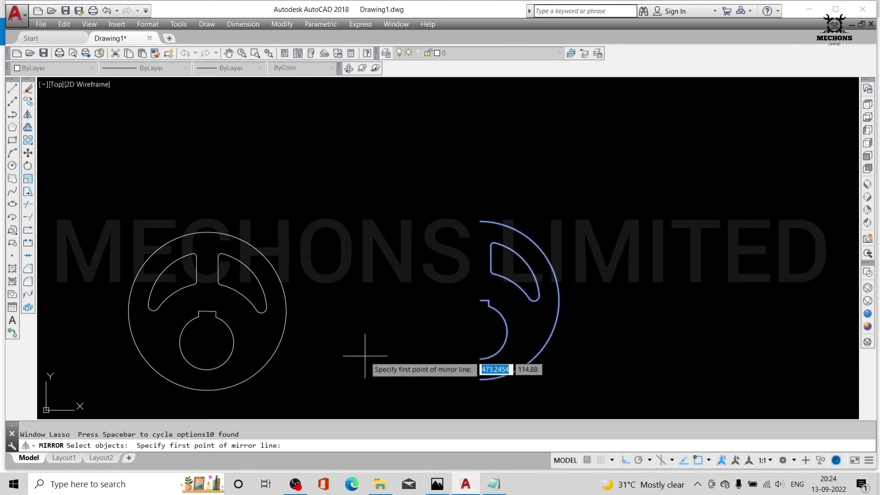
{"action": "left_click", "coordinate": [480, 221]}
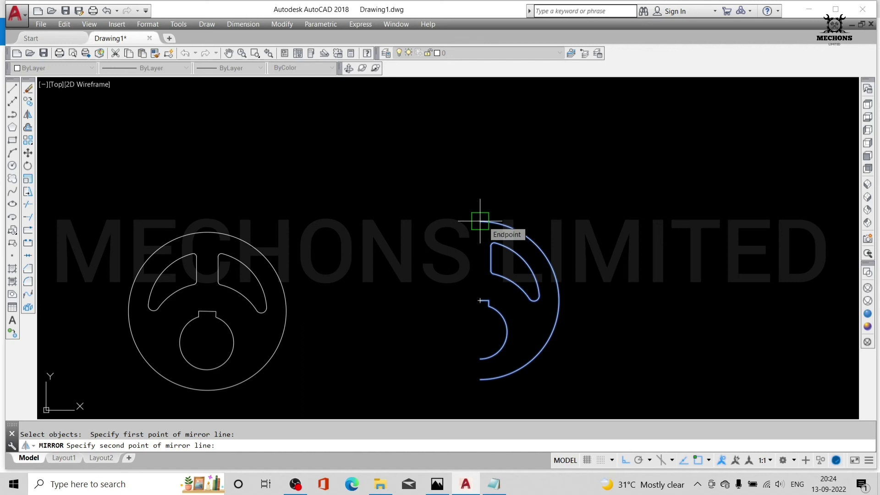
{"action": "left_click", "coordinate": [480, 391]}
{"action": "key", "text": "Return"}
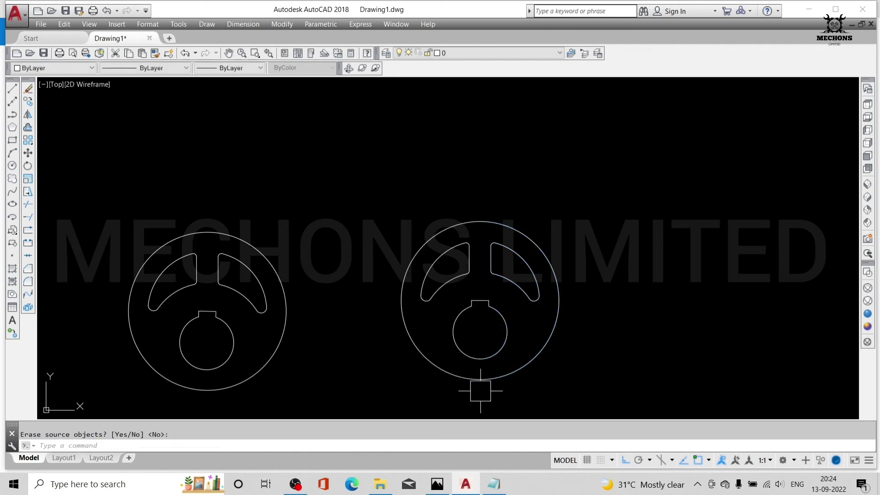
Step: Add radius dimensions R25 to the bore and R73 to the outer circle
{"action": "scroll", "coordinate": [633, 403], "scroll_direction": "up", "scroll_amount": 2}
{"action": "left_click", "coordinate": [243, 24]}
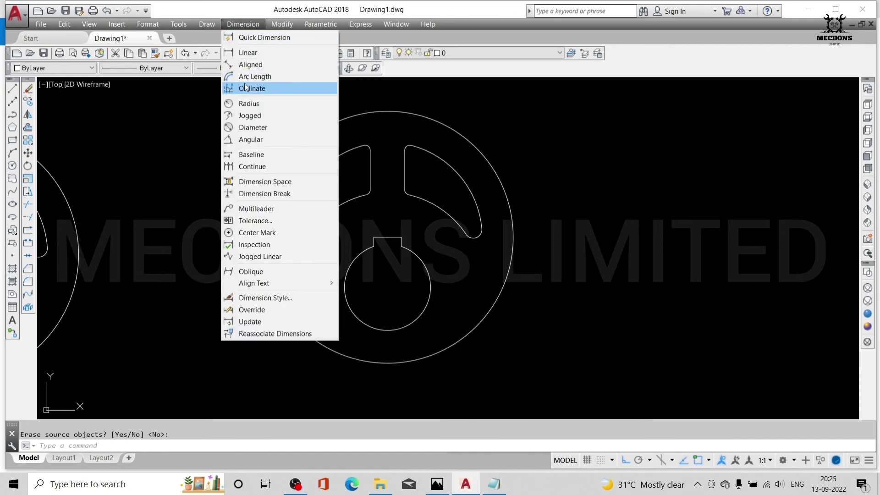
{"action": "left_click", "coordinate": [249, 104]}
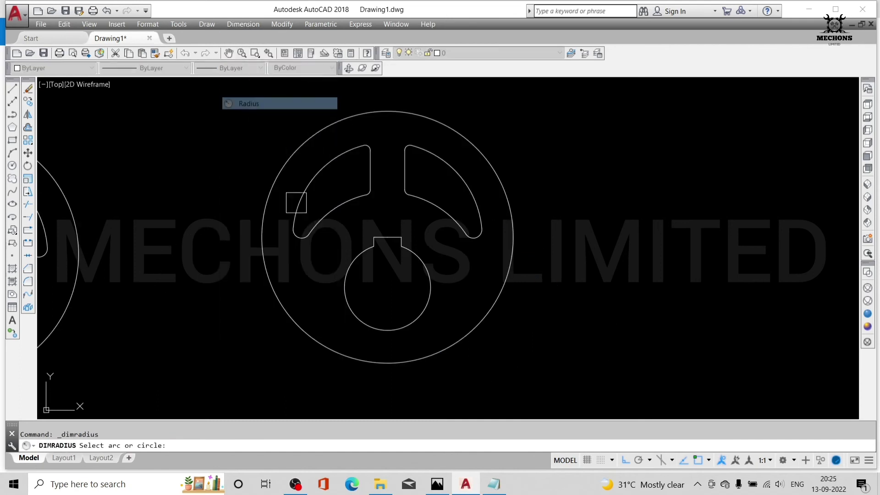
{"action": "left_click", "coordinate": [430, 295]}
{"action": "left_click", "coordinate": [552, 303]}
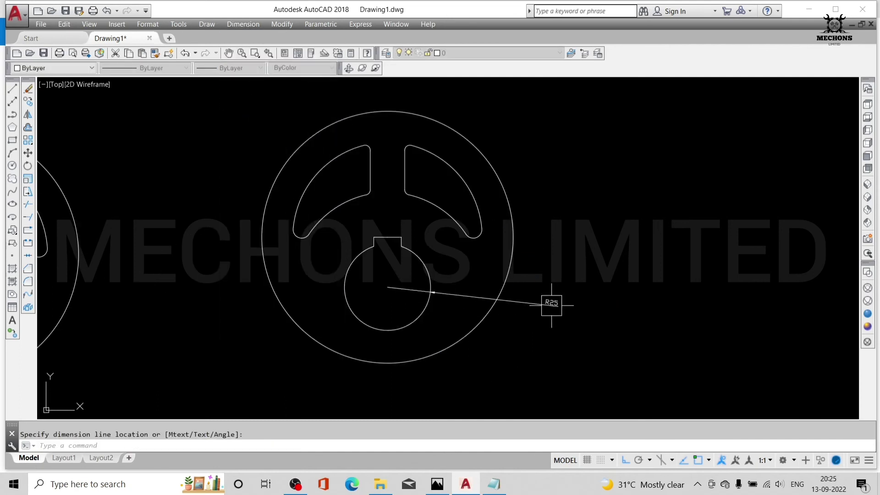
{"action": "left_click", "coordinate": [517, 253]}
{"action": "key", "text": "Escape"}
{"action": "key", "text": "Return"}
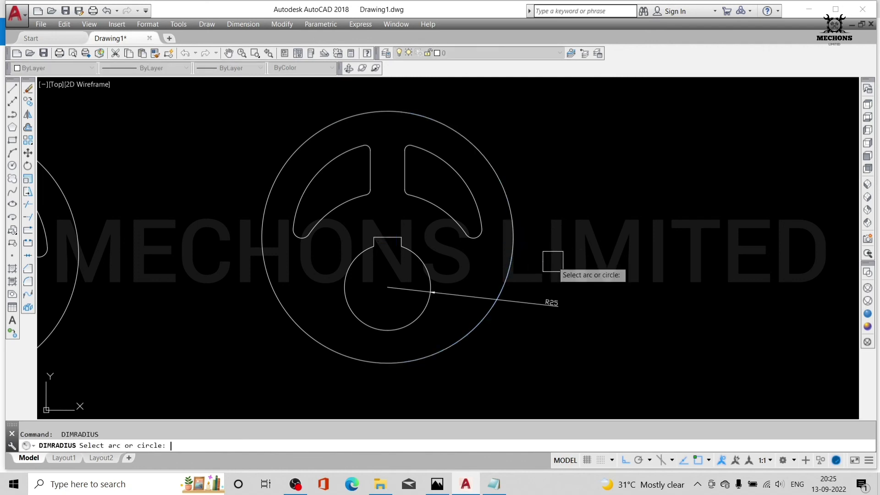
{"action": "left_click", "coordinate": [511, 266]}
{"action": "left_click", "coordinate": [569, 262]}
Step: Dimension both slot arcs R55, the outer rim R73 at upper right, and pick the R5 fillet
{"action": "key", "text": "Return"}
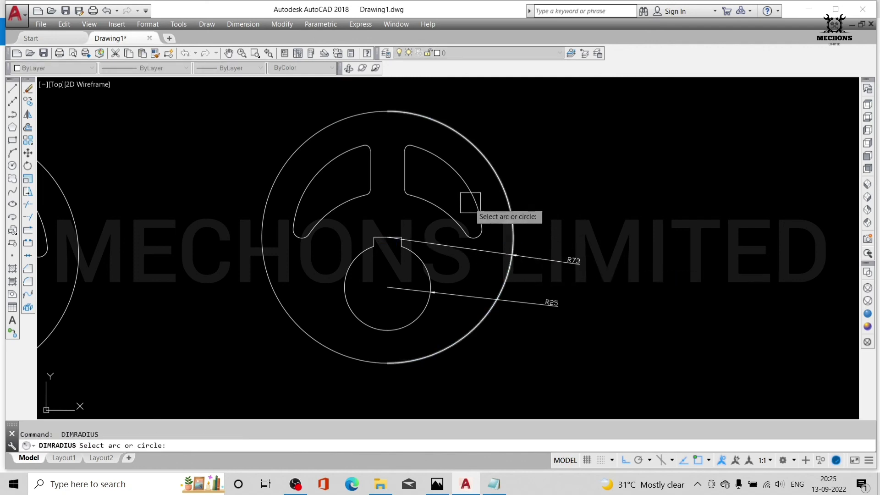
{"action": "left_click", "coordinate": [454, 214]}
{"action": "left_click", "coordinate": [516, 188]}
{"action": "key", "text": "Return"}
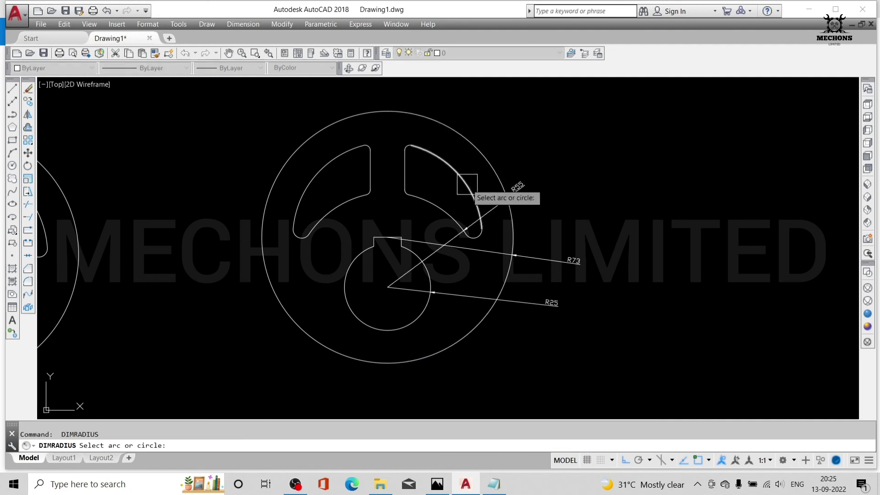
{"action": "left_click", "coordinate": [470, 185]}
{"action": "left_click", "coordinate": [514, 145]}
{"action": "key", "text": "Return"}
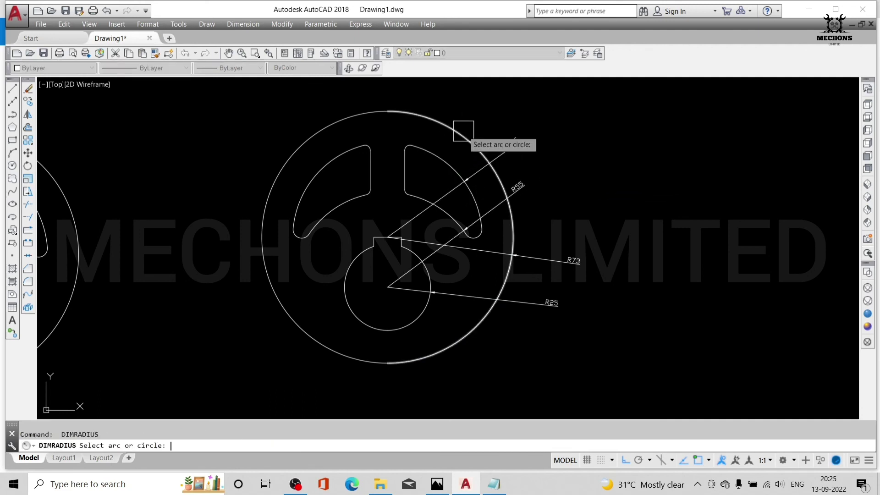
{"action": "left_click", "coordinate": [471, 138]}
{"action": "left_click", "coordinate": [510, 111]}
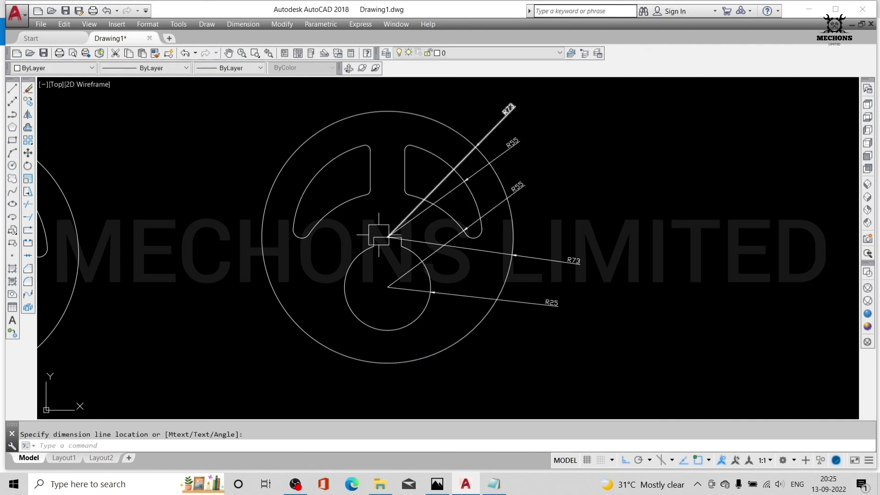
{"action": "key", "text": "Return"}
{"action": "left_click", "coordinate": [300, 236]}
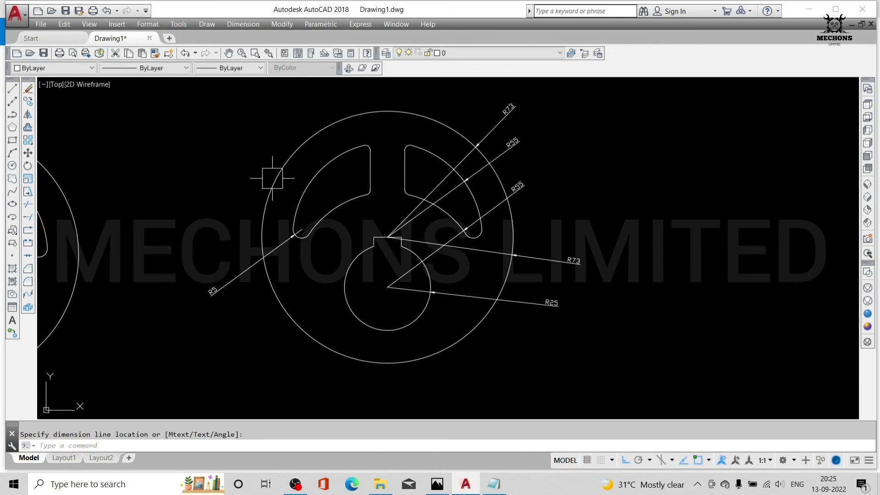
Step: Add a 16 linear dimension across the keyway corners
{"action": "left_click", "coordinate": [247, 25]}
{"action": "left_click", "coordinate": [265, 53]}
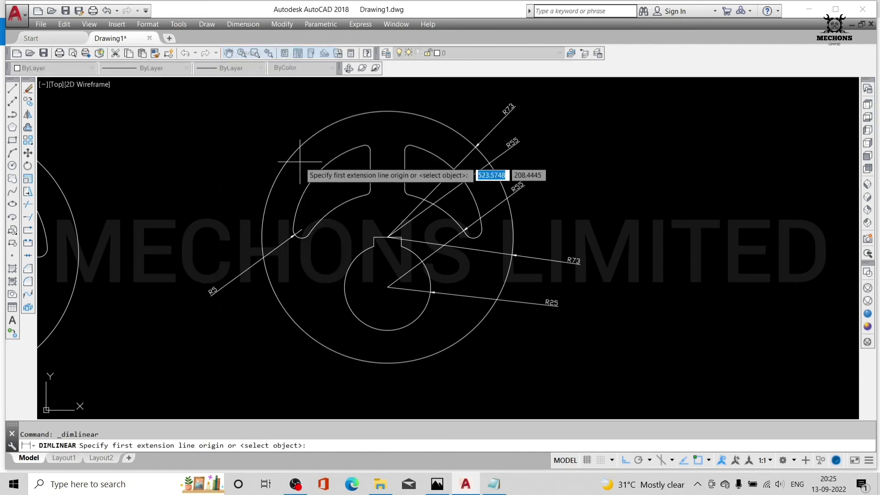
{"action": "scroll", "coordinate": [374, 237], "scroll_direction": "up", "scroll_amount": 5}
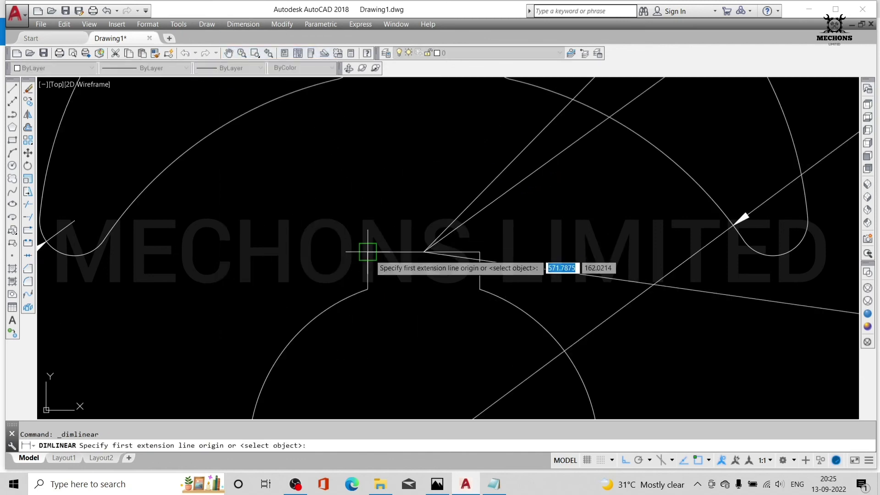
{"action": "left_click", "coordinate": [368, 252]}
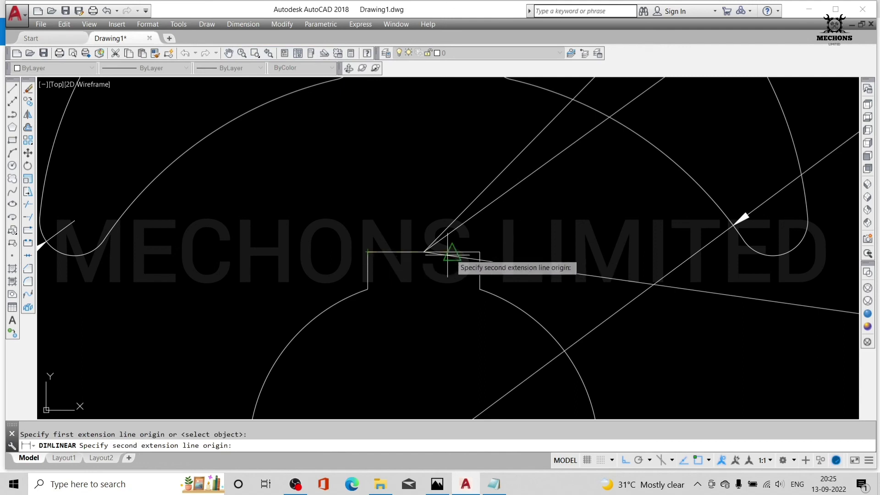
{"action": "left_click", "coordinate": [479, 251]}
{"action": "left_click", "coordinate": [465, 351]}
{"action": "scroll", "coordinate": [389, 177], "scroll_direction": "up", "scroll_amount": 2}
{"action": "scroll", "coordinate": [389, 175], "scroll_direction": "down", "scroll_amount": 10}
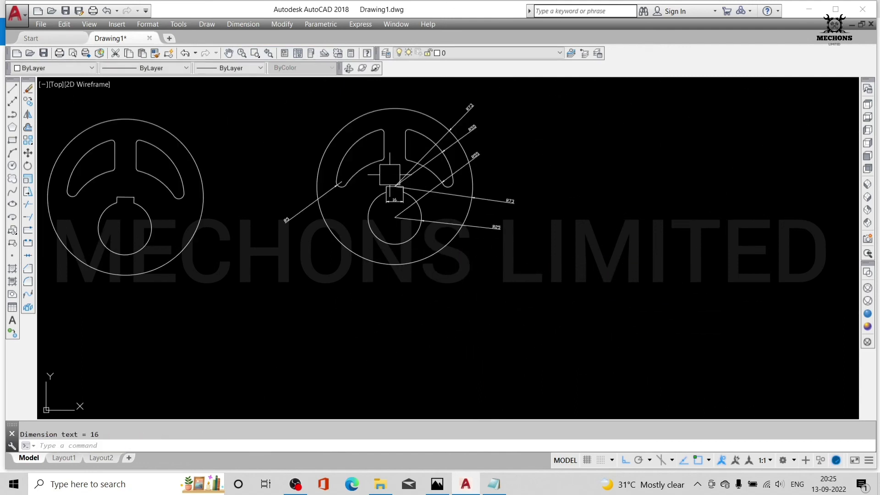
Step: Add a 20 linear dimension across the top spoke, placed above it
{"action": "key", "text": "Return"}
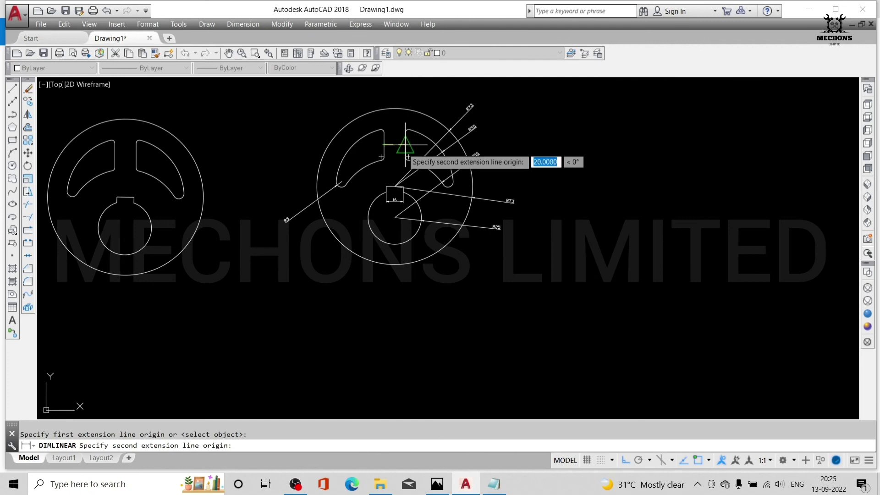
{"action": "left_click", "coordinate": [406, 145]}
{"action": "left_click", "coordinate": [398, 92]}
{"action": "scroll", "coordinate": [398, 93], "scroll_direction": "up", "scroll_amount": 5}
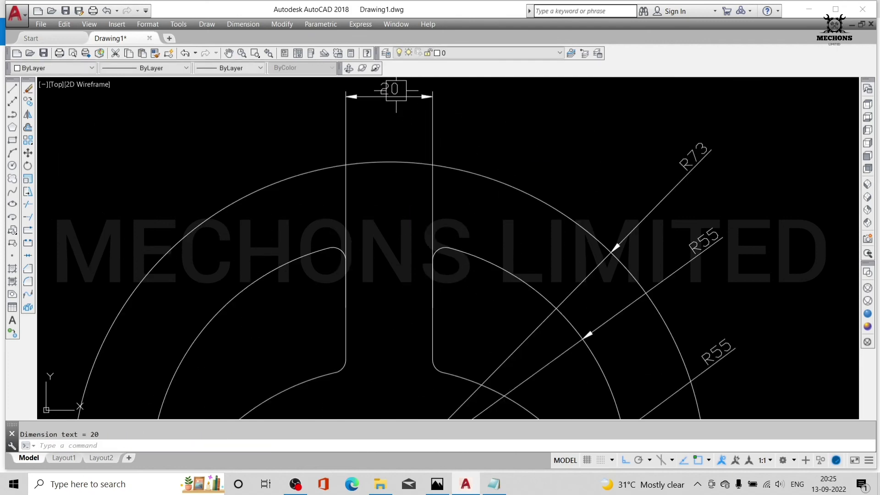
{"action": "scroll", "coordinate": [398, 92], "scroll_direction": "down", "scroll_amount": 5}
{"action": "middle_click_drag", "start_coordinate": [425, 182], "coordinate": [429, 229]}
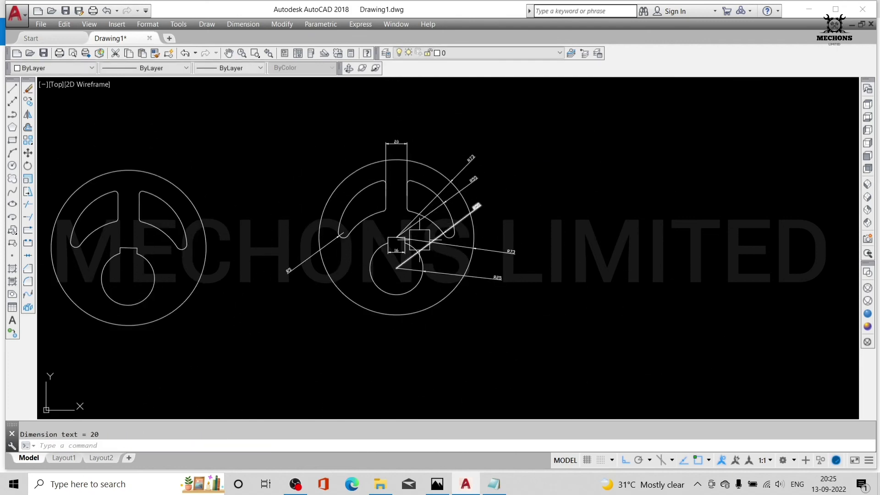
{"action": "middle_click", "coordinate": [428, 229]}
{"action": "middle_click", "coordinate": [428, 229]}
{"action": "middle_click_drag", "start_coordinate": [473, 239], "coordinate": [261, 248]}
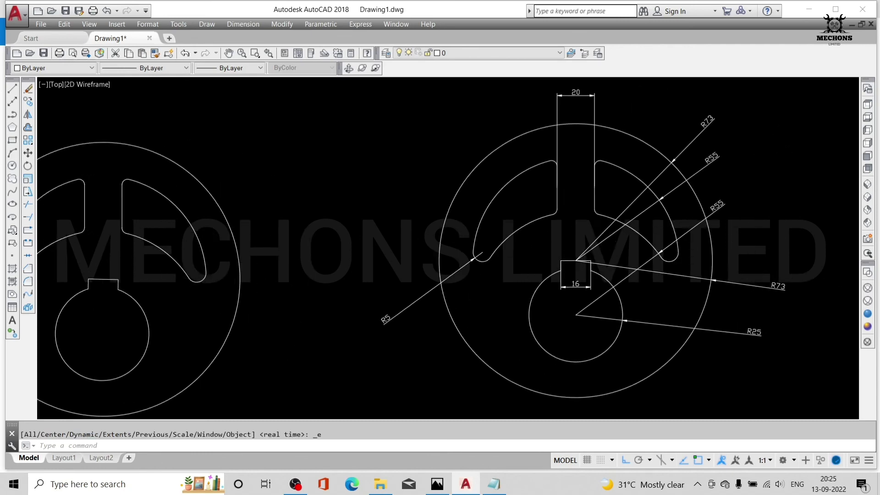
{"action": "scroll", "coordinate": [397, 227], "scroll_direction": "up", "scroll_amount": 2}
{"action": "scroll", "coordinate": [396, 228], "scroll_direction": "down", "scroll_amount": 2}
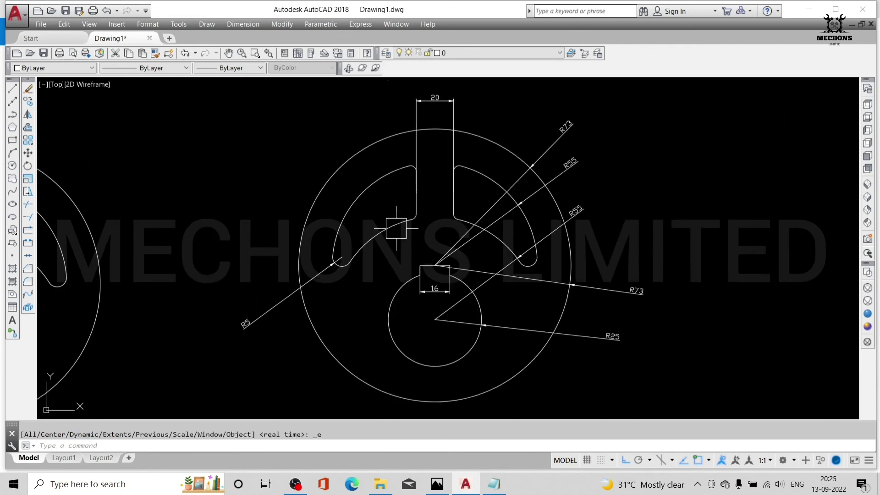